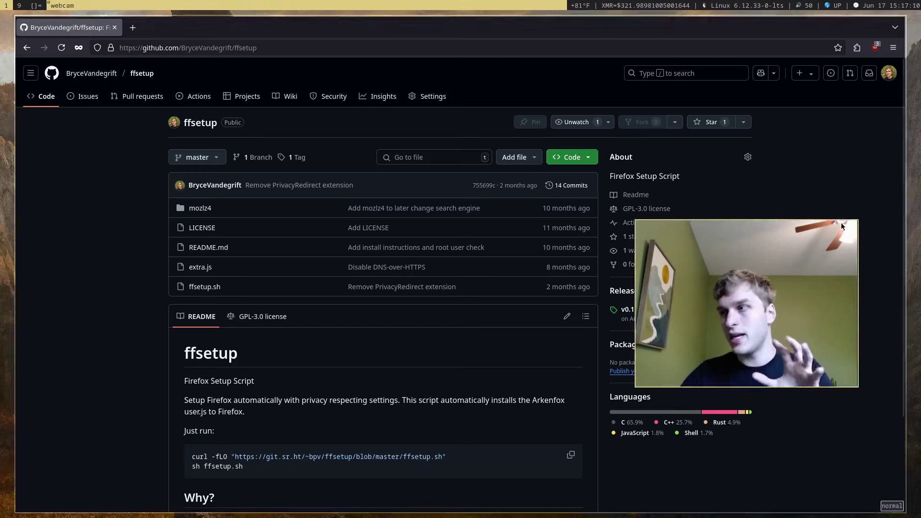
Open ffsetup.sh and examine the lines that grab the Firefox profile, install the Arkenfox user.js and append the extra settings
{"action": "left_click", "coordinate": [198, 287]}
{"action": "scroll", "coordinate": [391, 253], "scroll_direction": "down", "scroll_amount": 5}
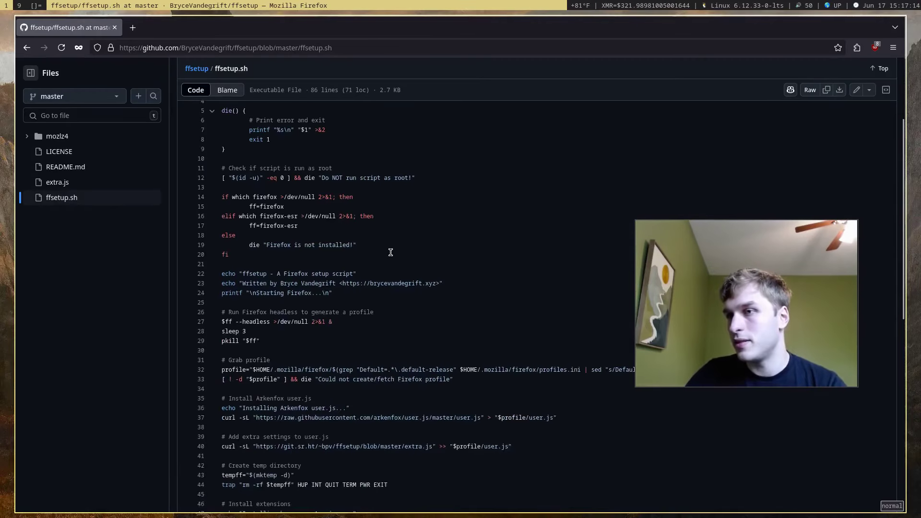
{"action": "left_click_drag", "start_coordinate": [236, 306], "coordinate": [484, 314]}
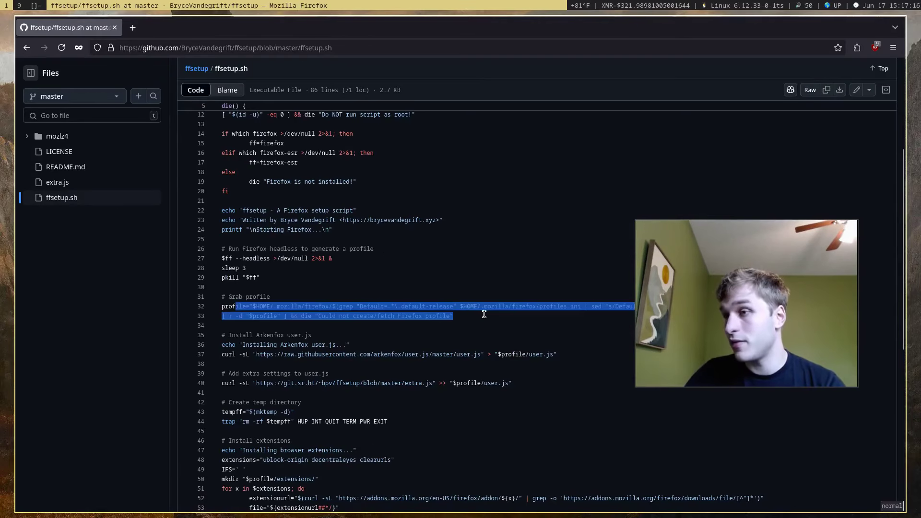
{"action": "left_click", "coordinate": [485, 314]}
{"action": "scroll", "coordinate": [357, 296], "scroll_direction": "down", "scroll_amount": 3}
{"action": "left_click_drag", "start_coordinate": [280, 281], "coordinate": [485, 287]}
{"action": "left_click", "coordinate": [487, 282]}
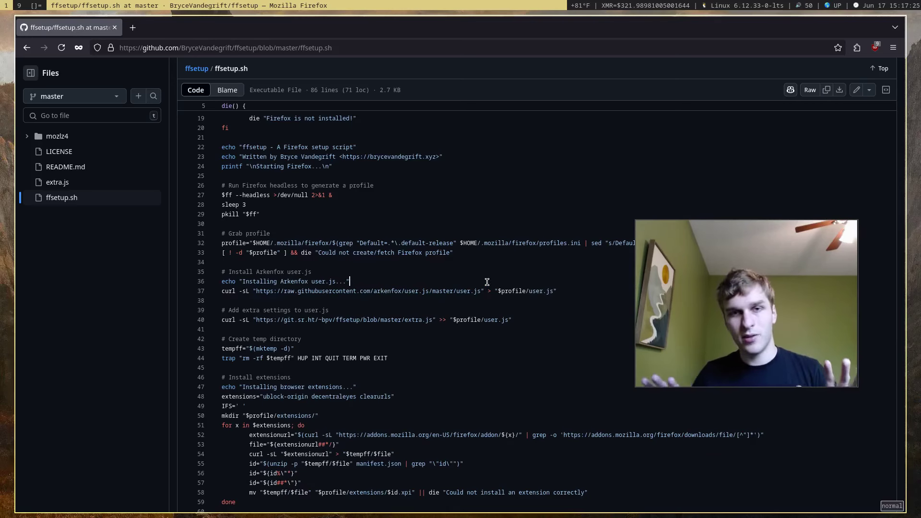
{"action": "left_click_drag", "start_coordinate": [308, 320], "coordinate": [518, 318]}
{"action": "left_click", "coordinate": [530, 315]}
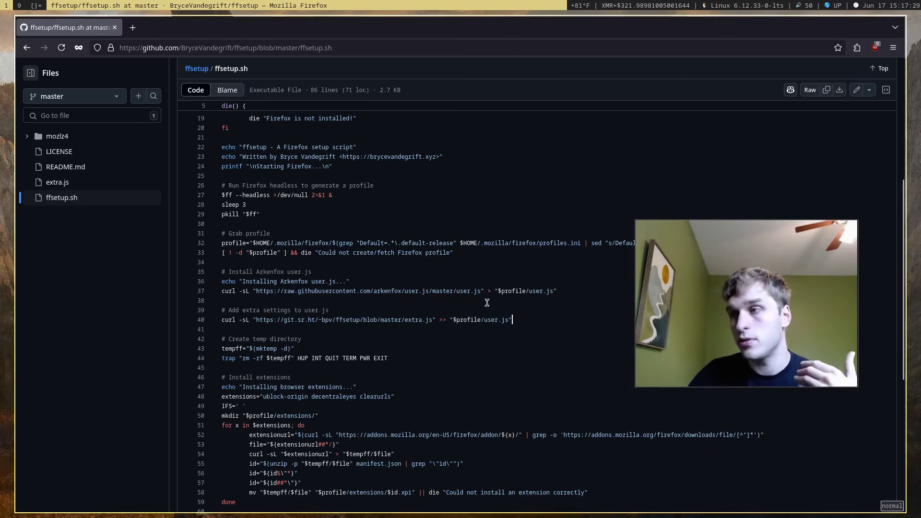
Return to the repository's file list, open extra.js and review its extra Firefox preferences from first to last line
{"action": "left_click", "coordinate": [27, 48]}
{"action": "left_click", "coordinate": [201, 266]}
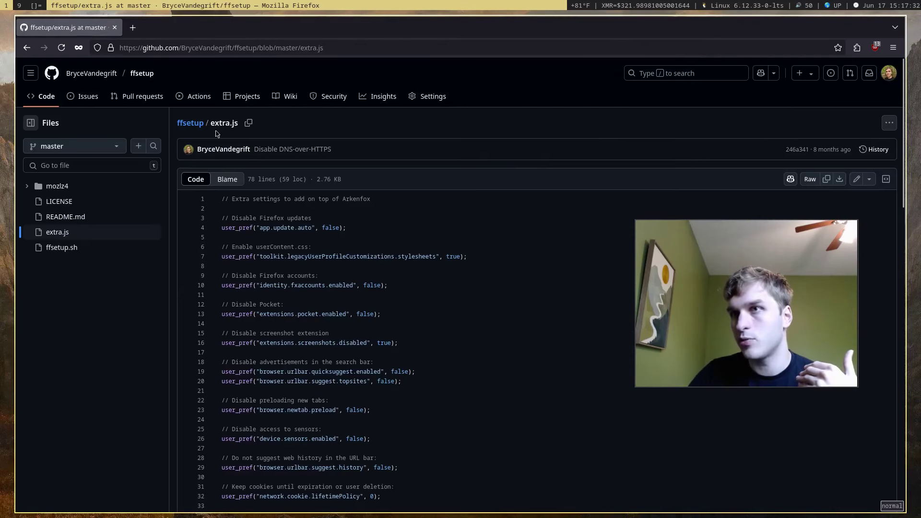
{"action": "scroll", "coordinate": [365, 255], "scroll_direction": "down", "scroll_amount": 10}
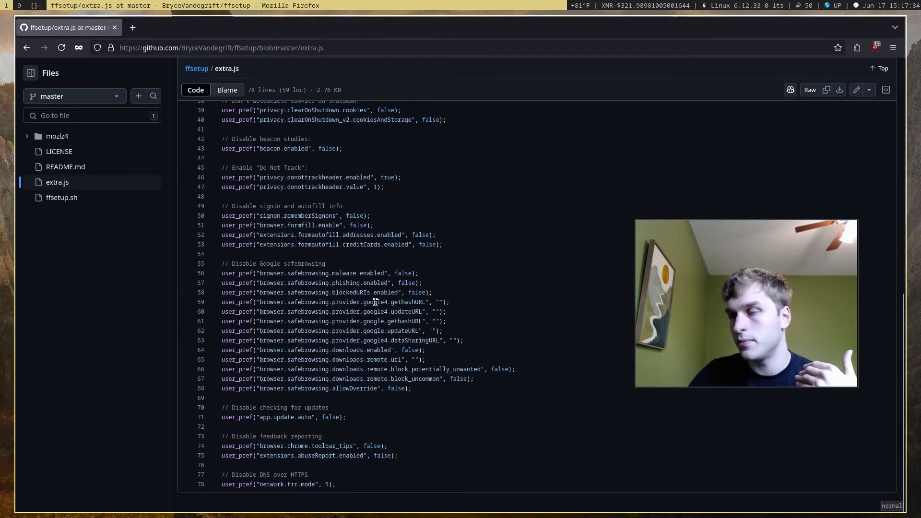
{"action": "scroll", "coordinate": [427, 398], "scroll_direction": "up", "scroll_amount": 10}
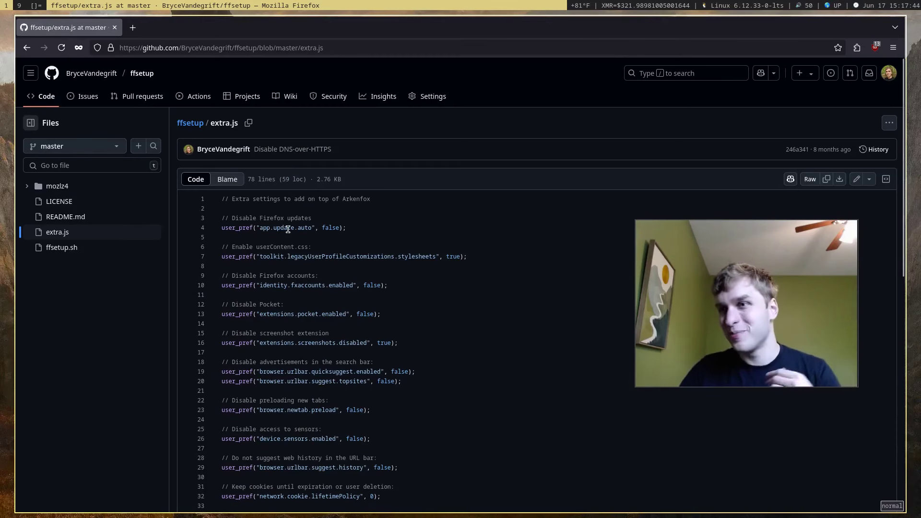
{"action": "scroll", "coordinate": [269, 225], "scroll_direction": "down", "scroll_amount": 10}
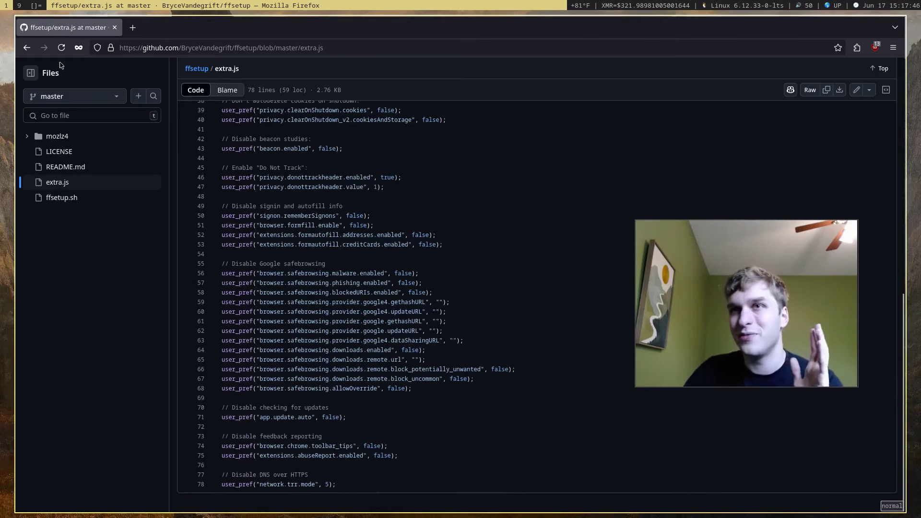
Go back to the repository, reopen ffsetup.sh and review its extension installation, extension enabling and default search engine sections
{"action": "left_click", "coordinate": [27, 47]}
{"action": "left_click", "coordinate": [205, 287]}
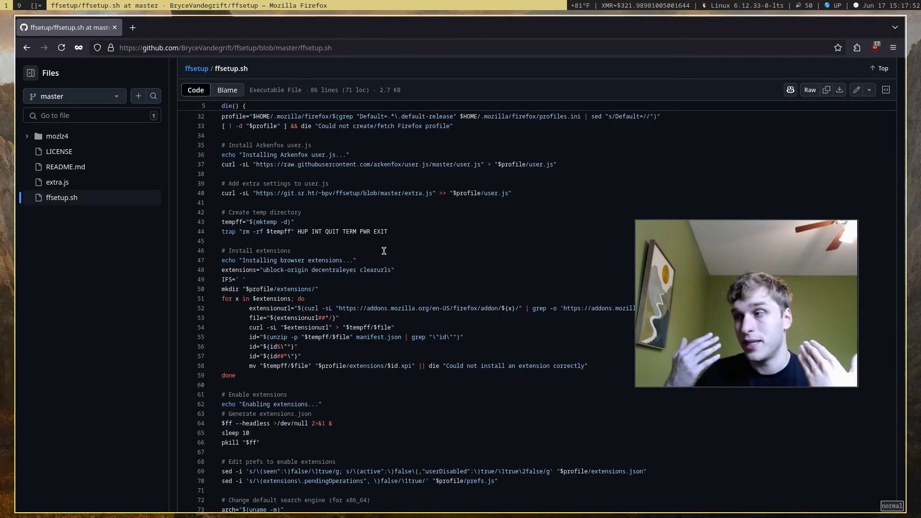
{"action": "scroll", "coordinate": [386, 249], "scroll_direction": "down", "scroll_amount": 5}
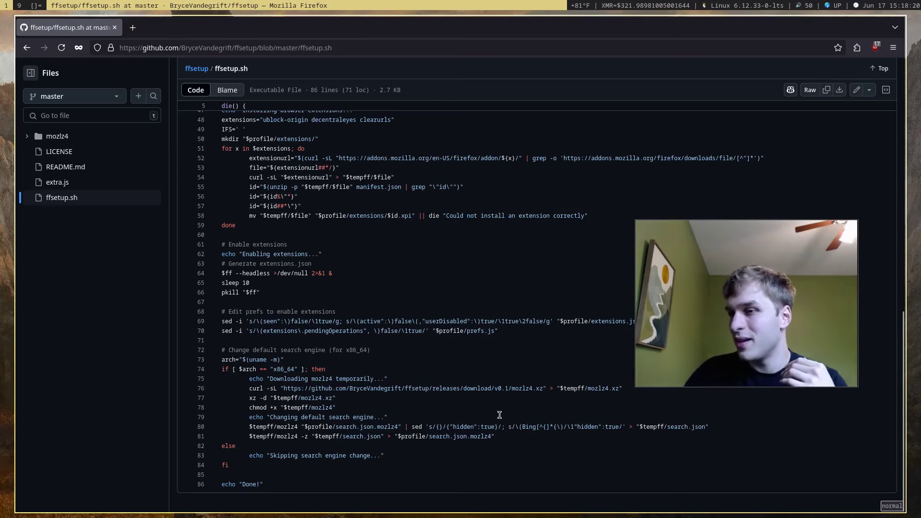
{"action": "key", "text": "g"}
{"action": "key", "text": "g"}
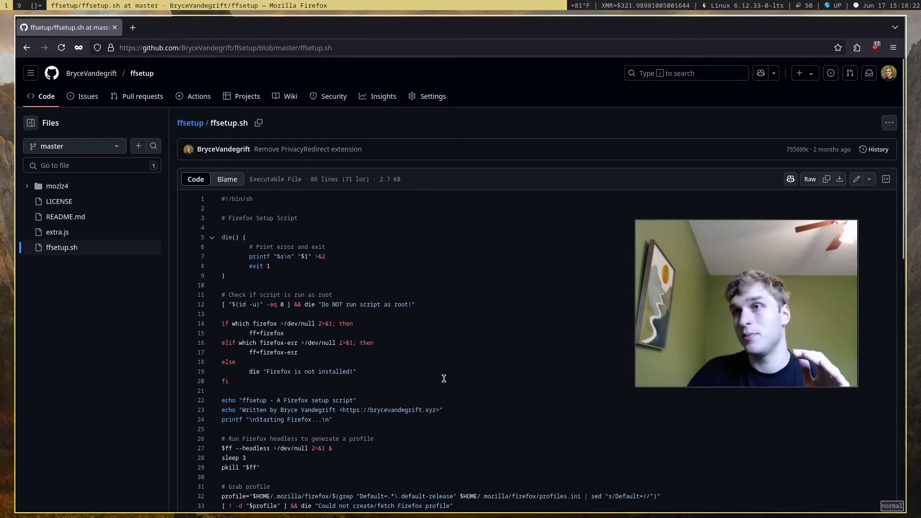
{"action": "scroll", "coordinate": [408, 321], "scroll_direction": "down", "scroll_amount": 5}
{"action": "scroll", "coordinate": [407, 322], "scroll_direction": "up", "scroll_amount": 5}
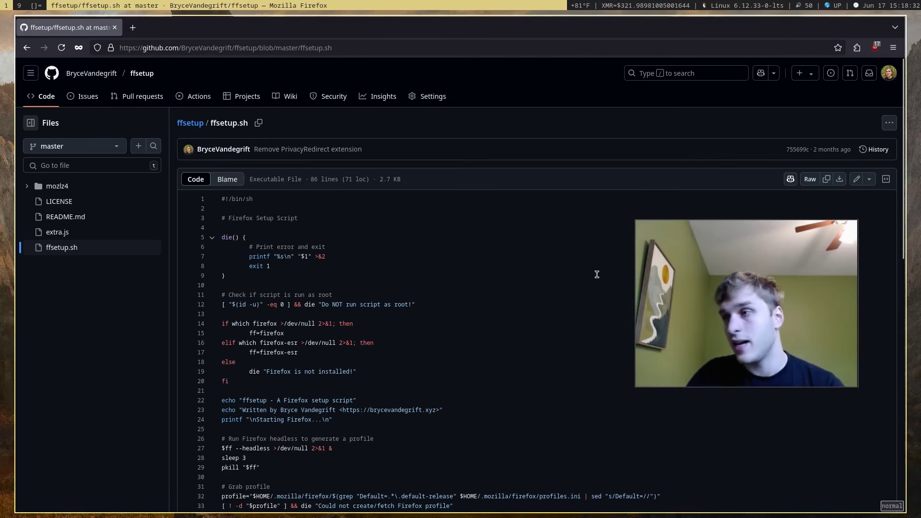
{"action": "left_click_drag", "start_coordinate": [851, 272], "coordinate": [720, 295]}
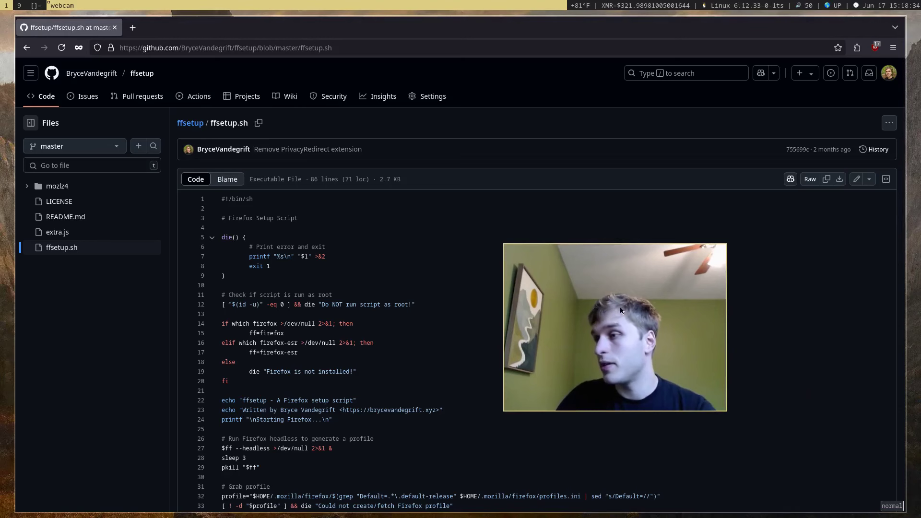
{"action": "left_click_drag", "start_coordinate": [620, 307], "coordinate": [752, 312]}
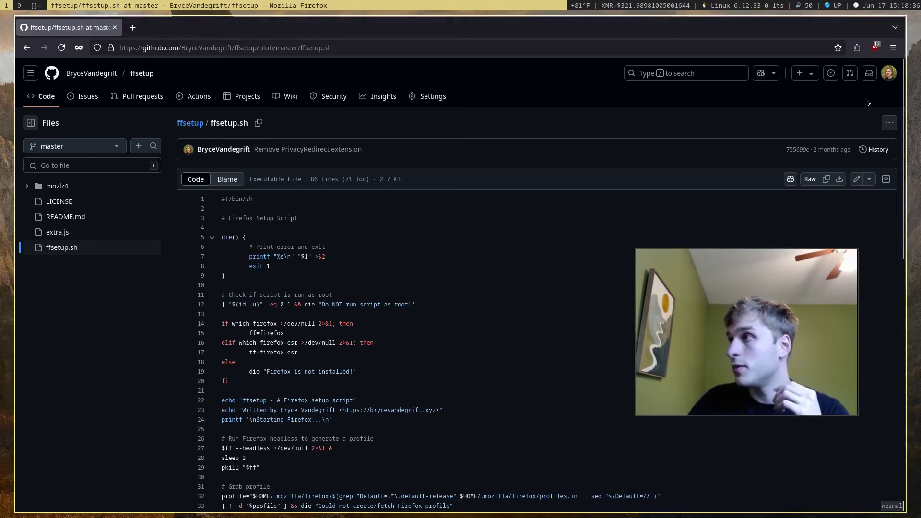
Open the uBlock Origin dashboard, look through its filter lists, custom filters, rules, trusted sites and general settings, and close it
{"action": "left_click", "coordinate": [876, 48]}
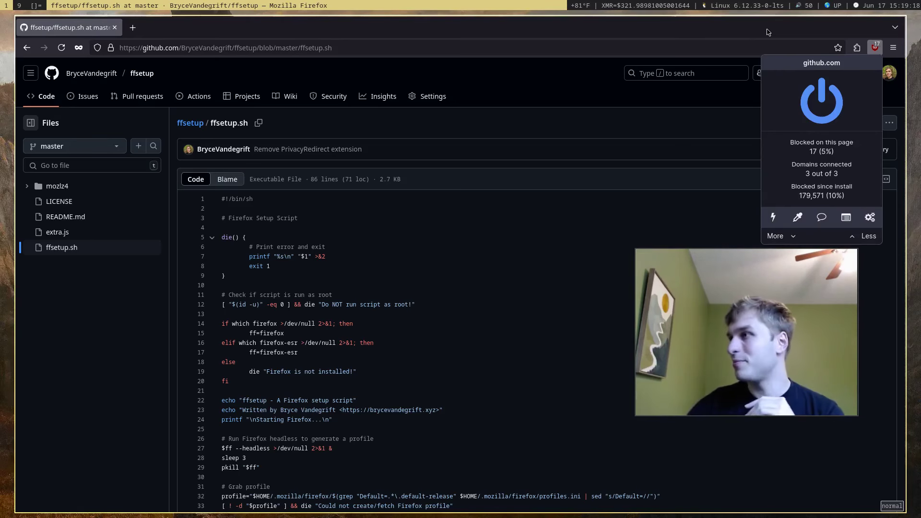
{"action": "left_click", "coordinate": [870, 218]}
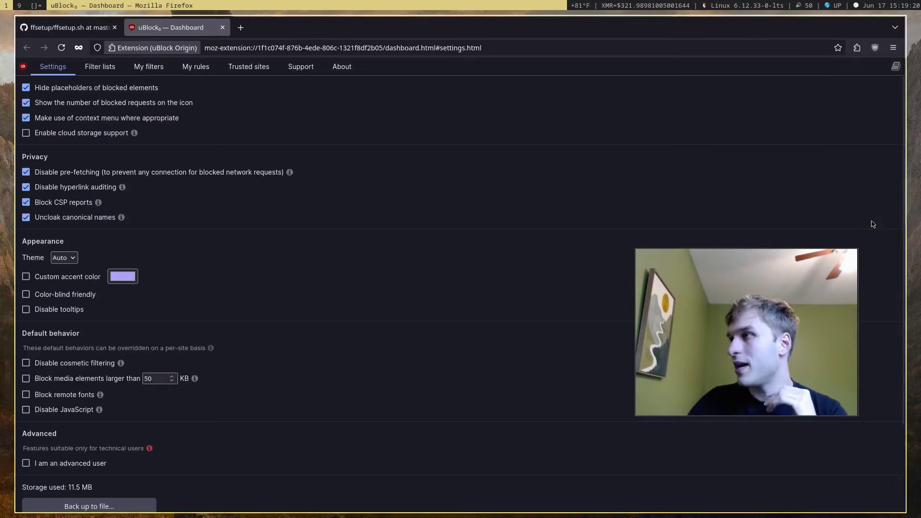
{"action": "left_click", "coordinate": [100, 67]}
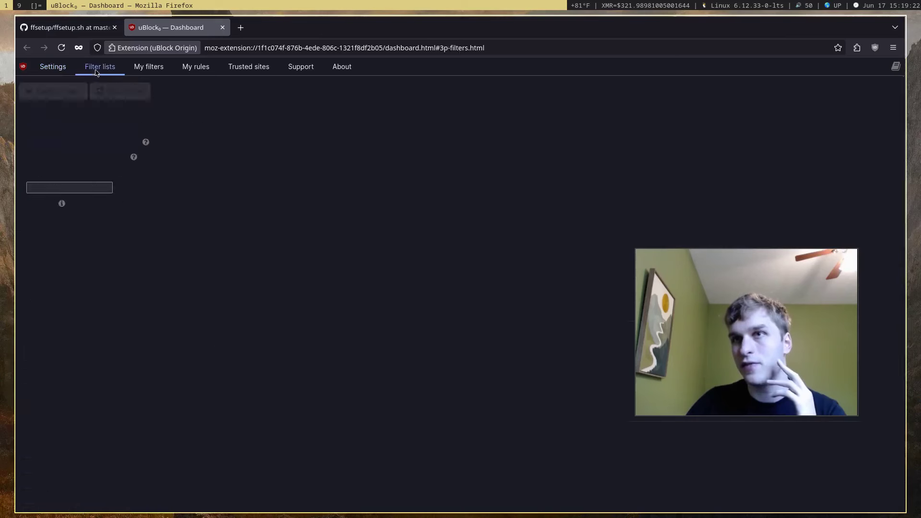
{"action": "left_click", "coordinate": [158, 60]}
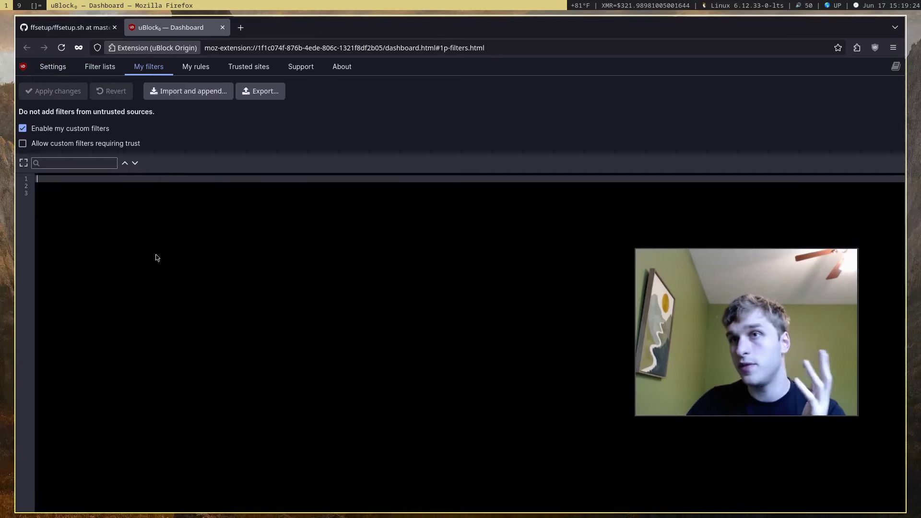
{"action": "left_click", "coordinate": [193, 70]}
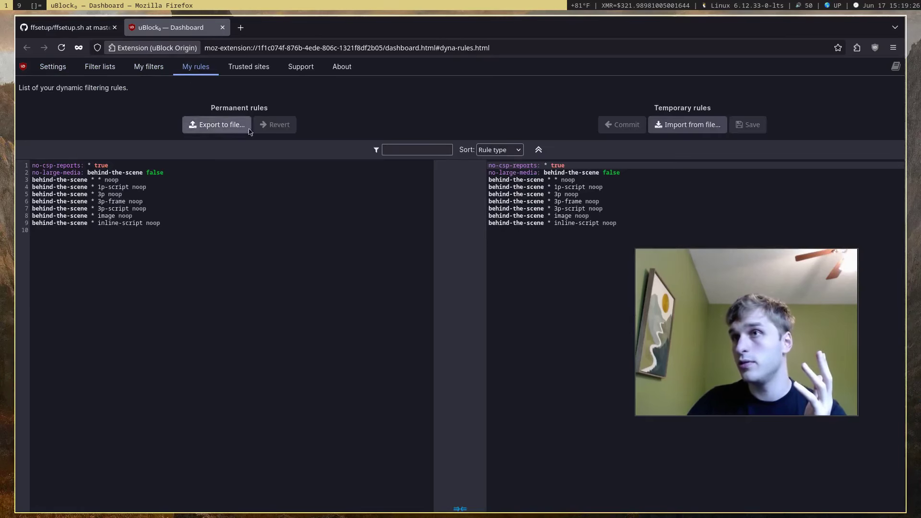
{"action": "left_click", "coordinate": [250, 69]}
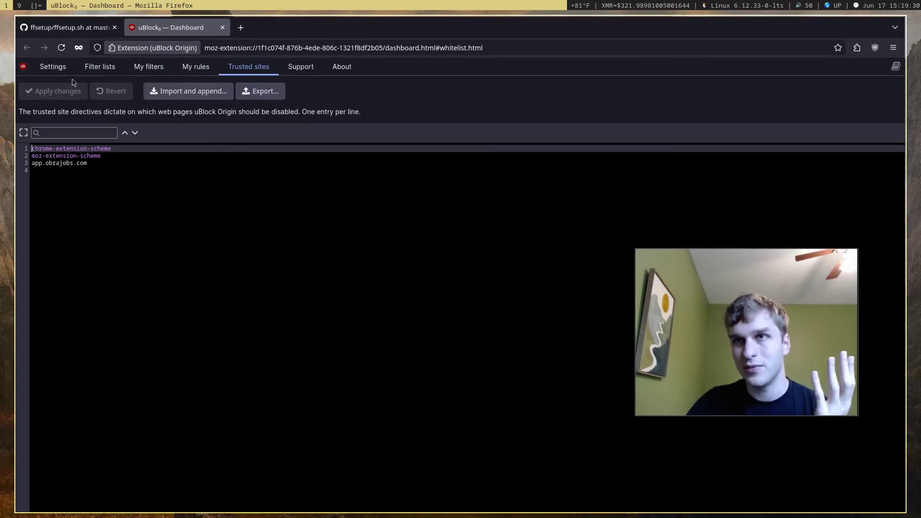
{"action": "left_click", "coordinate": [58, 69]}
{"action": "scroll", "coordinate": [255, 255], "scroll_direction": "down", "scroll_amount": 5}
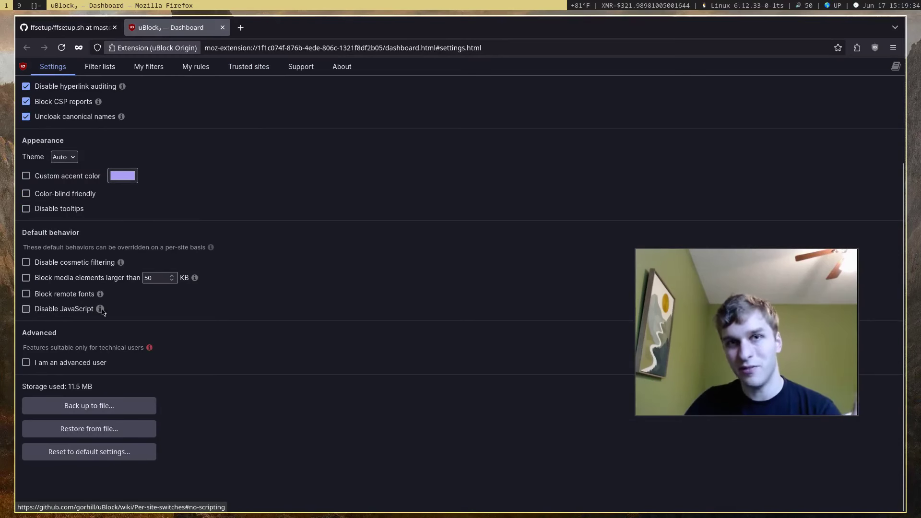
{"action": "left_click", "coordinate": [223, 27]}
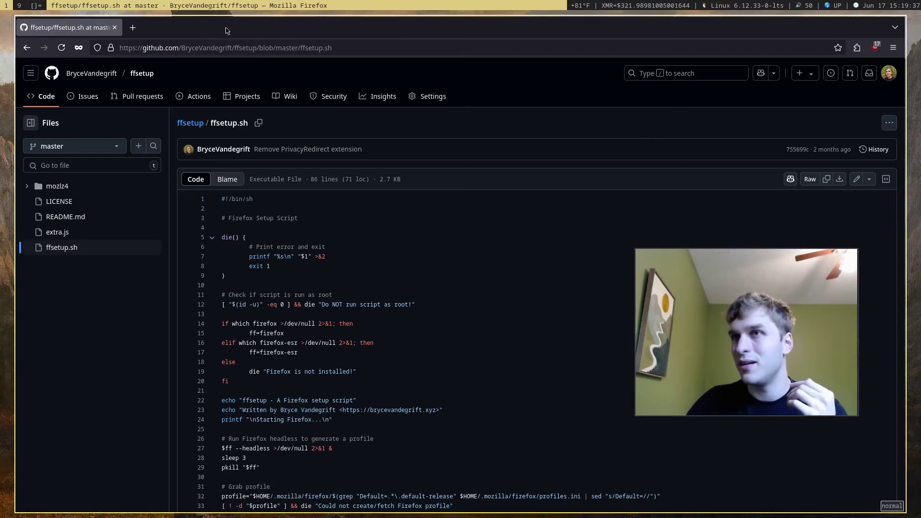
Remove the latest-commit bar above the ffsetup.sh code with uBlock Origin's element zapper, exit the zapper and reload the page
{"action": "left_click", "coordinate": [878, 51]}
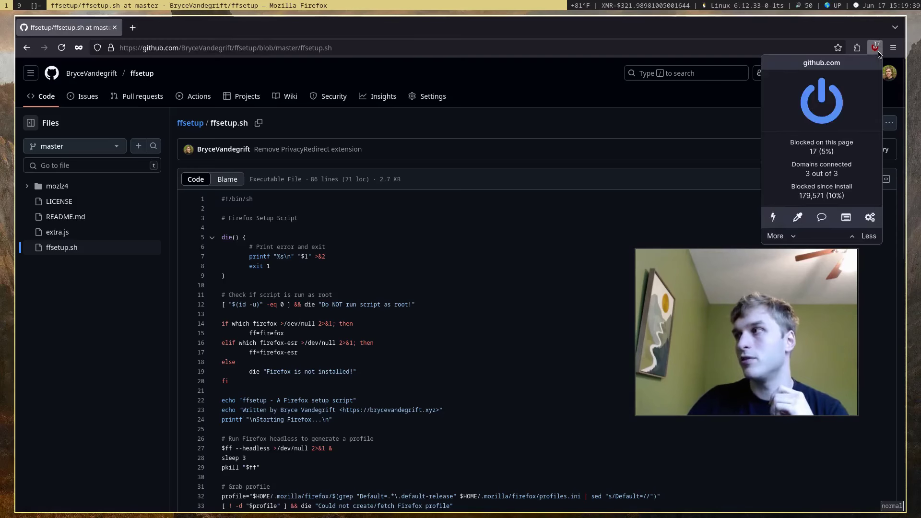
{"action": "left_click", "coordinate": [774, 218]}
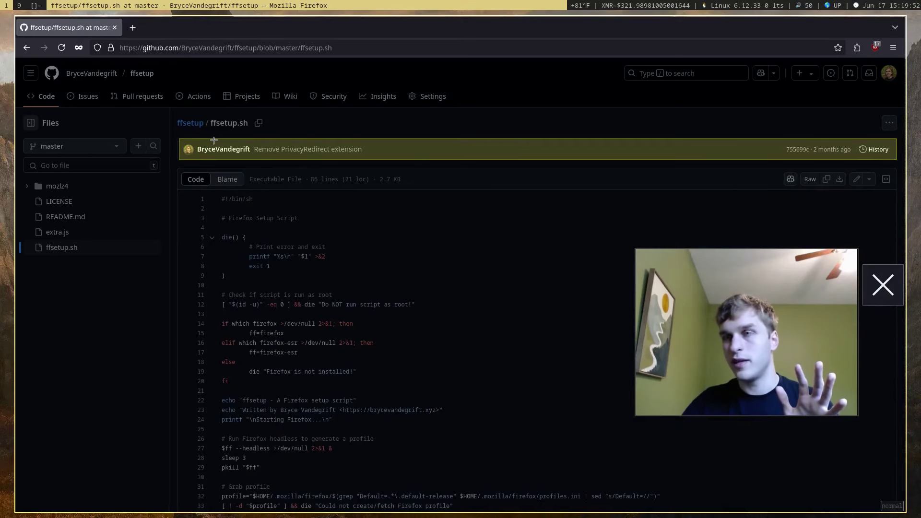
{"action": "left_click", "coordinate": [214, 140]}
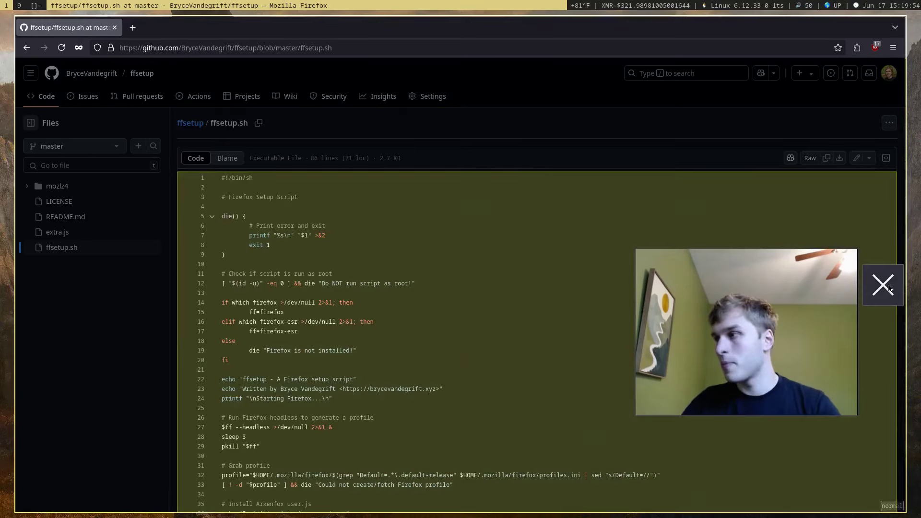
{"action": "left_click", "coordinate": [889, 288]}
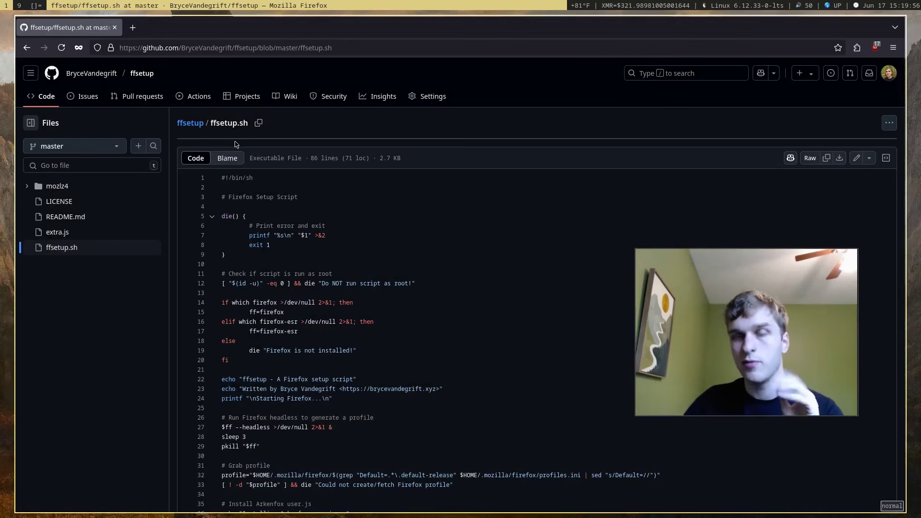
{"action": "left_click", "coordinate": [65, 53]}
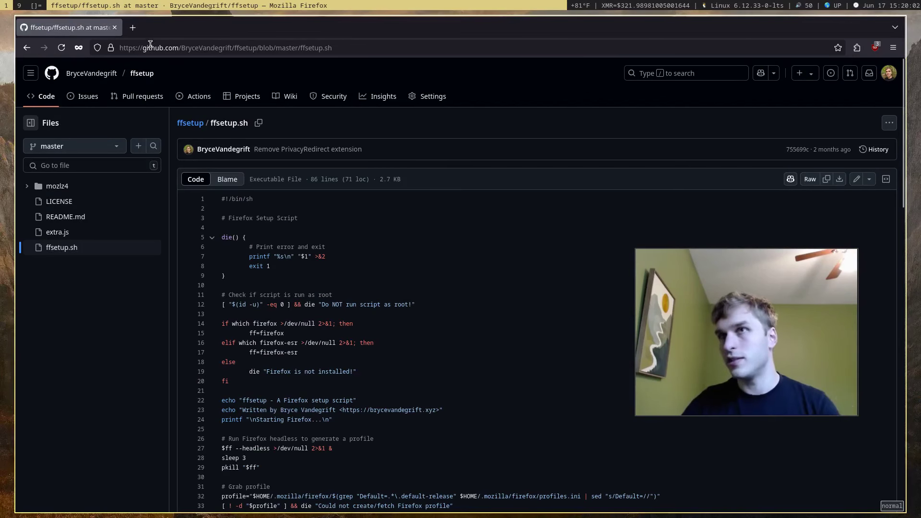
Search the web for "facebook marketplace" in a new tab and open the Facebook Marketplace result
{"action": "left_click", "coordinate": [133, 27]}
{"action": "type", "text": "facebo"}
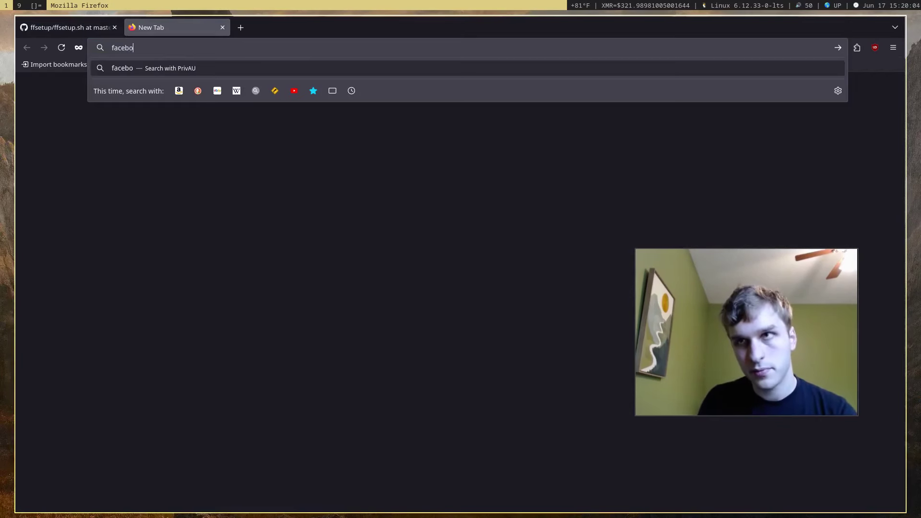
{"action": "type", "text": "ok marketplace"}
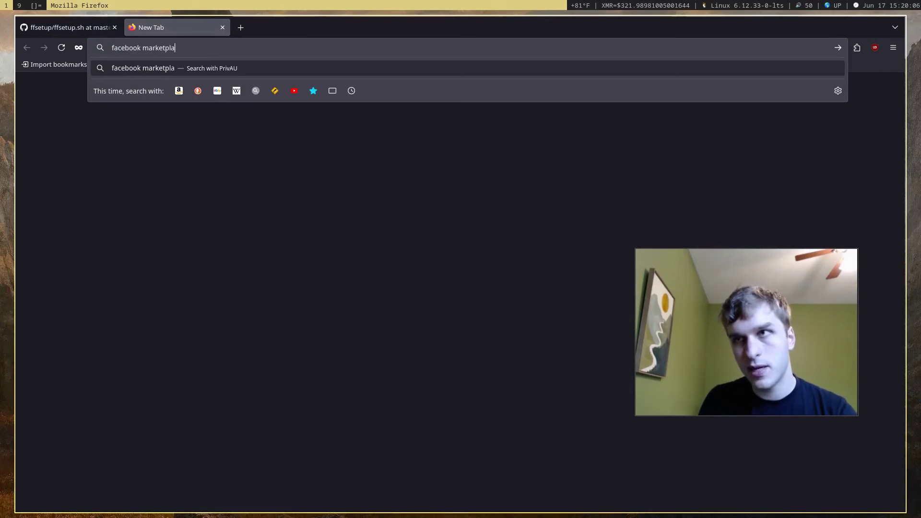
{"action": "key", "text": "Return"}
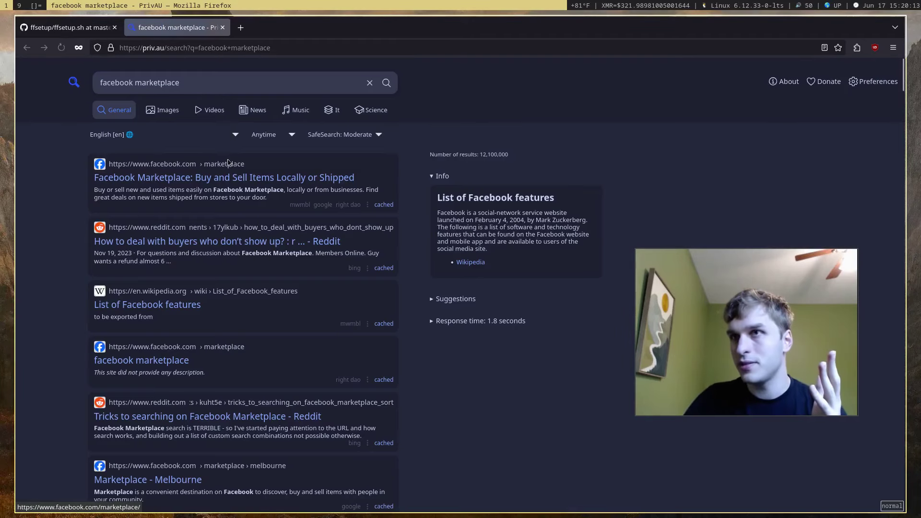
{"action": "left_click", "coordinate": [196, 175]}
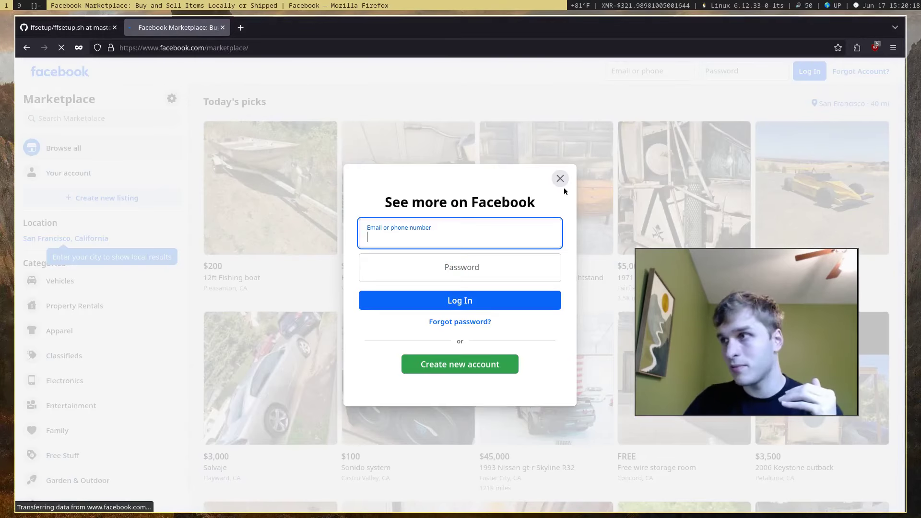
Dismiss the login prompt and browse the Marketplace listings down to the Furniture section
{"action": "left_click", "coordinate": [560, 180]}
{"action": "scroll", "coordinate": [497, 209], "scroll_direction": "down", "scroll_amount": 10}
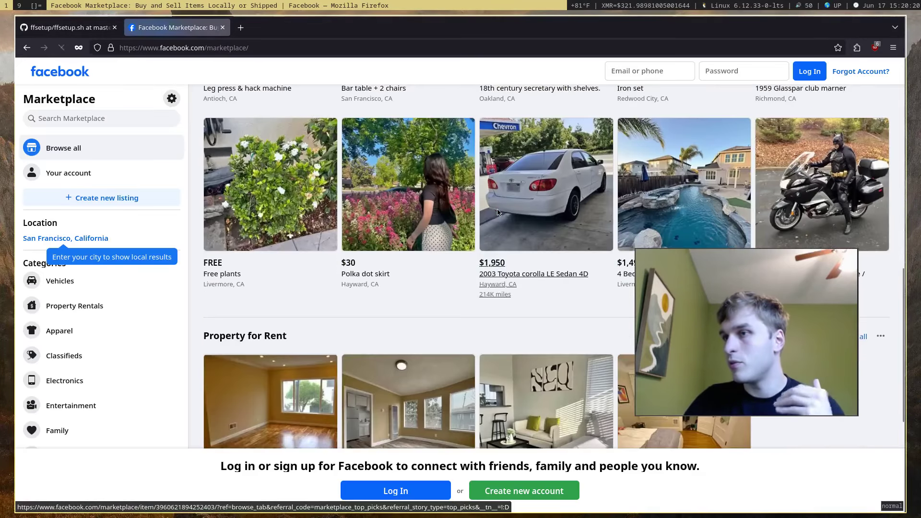
{"action": "scroll", "coordinate": [496, 210], "scroll_direction": "down", "scroll_amount": 3}
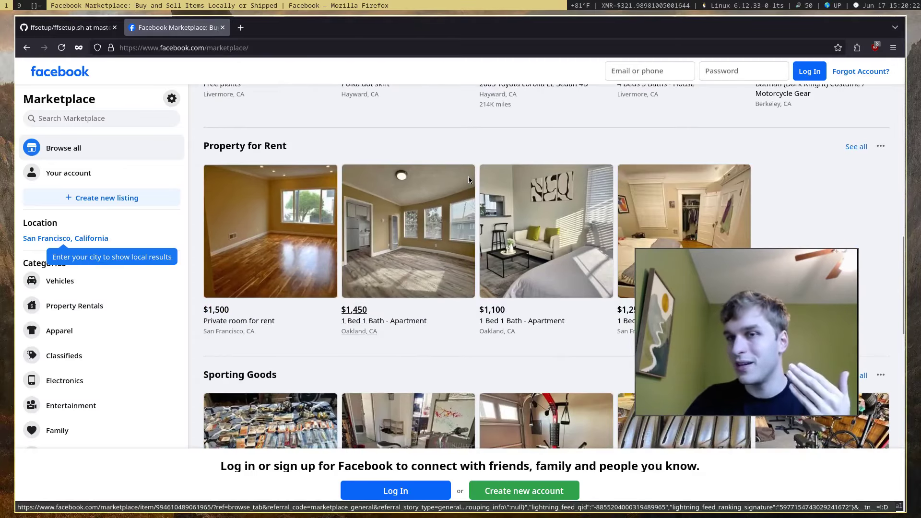
{"action": "scroll", "coordinate": [472, 148], "scroll_direction": "down", "scroll_amount": 4}
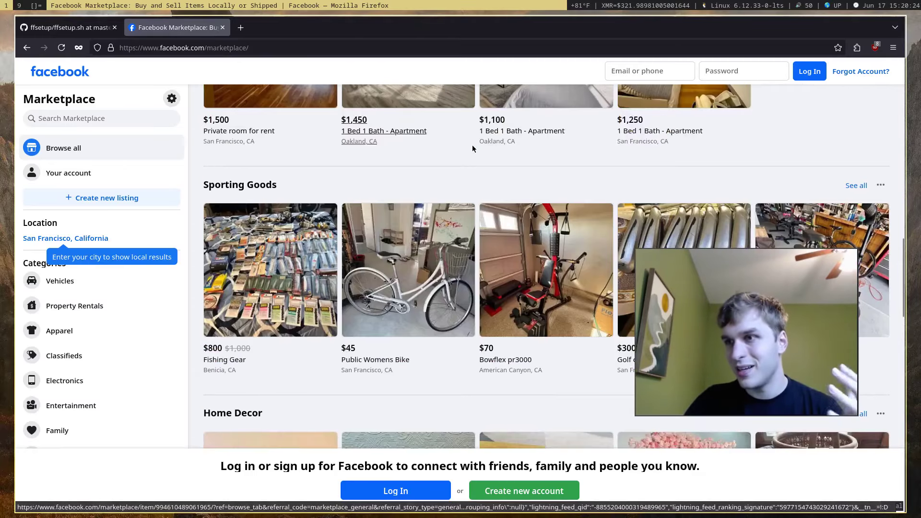
{"action": "scroll", "coordinate": [472, 148], "scroll_direction": "down", "scroll_amount": 9}
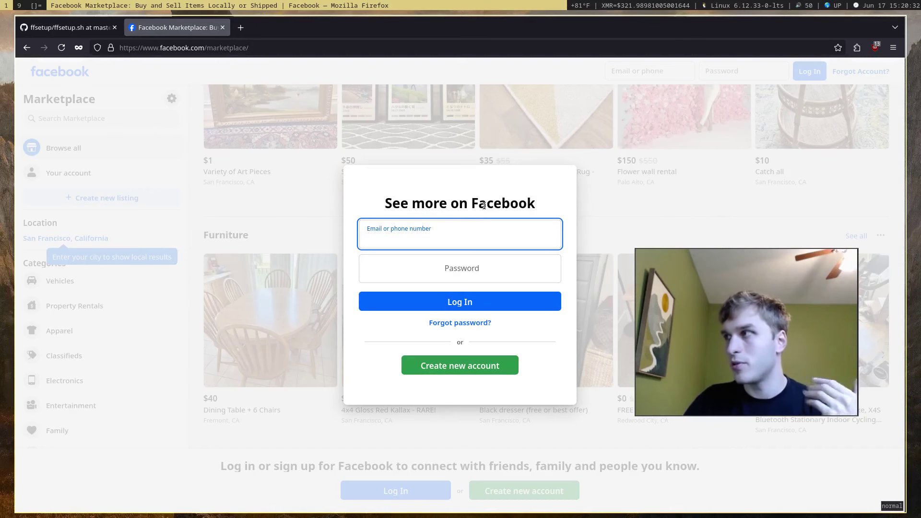
Remove the "See more on Facebook" login pop-up with uBlock Origin's element zapper, and exit the zapper
{"action": "left_click", "coordinate": [876, 48]}
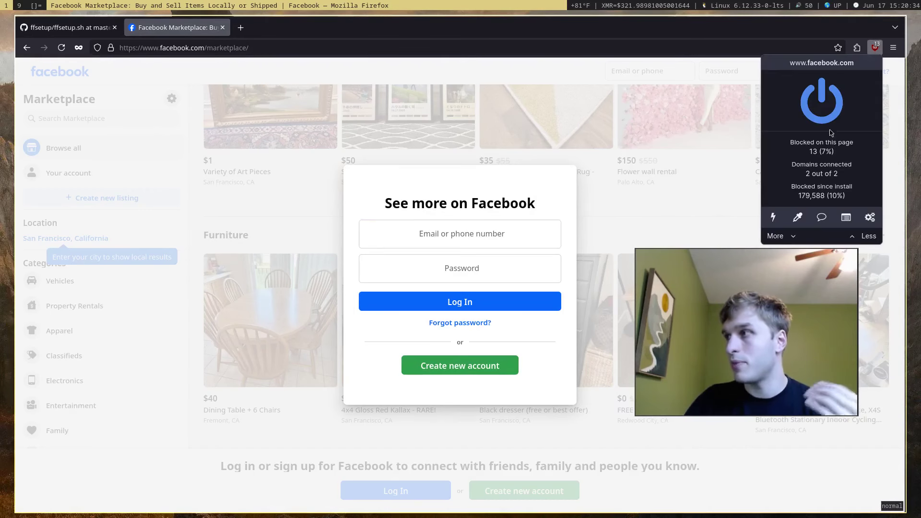
{"action": "left_click", "coordinate": [776, 214]}
{"action": "left_click", "coordinate": [587, 135]}
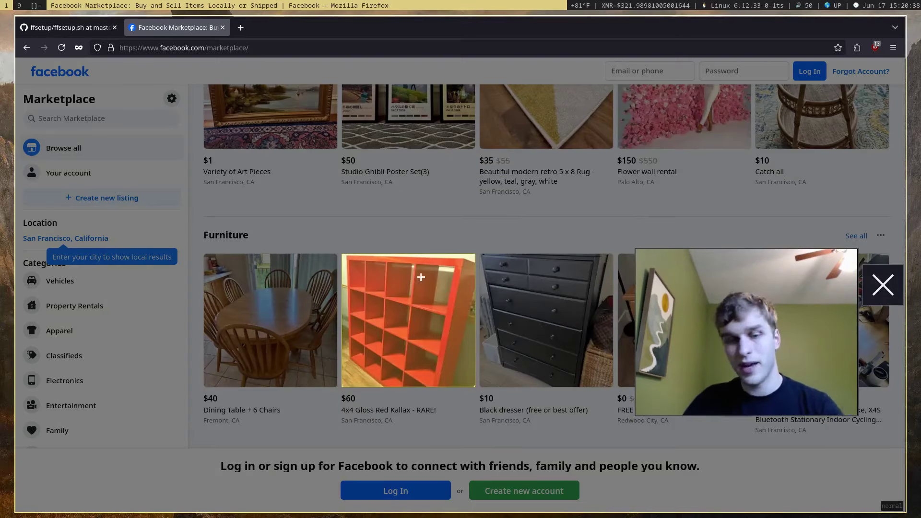
{"action": "key", "text": "Escape"}
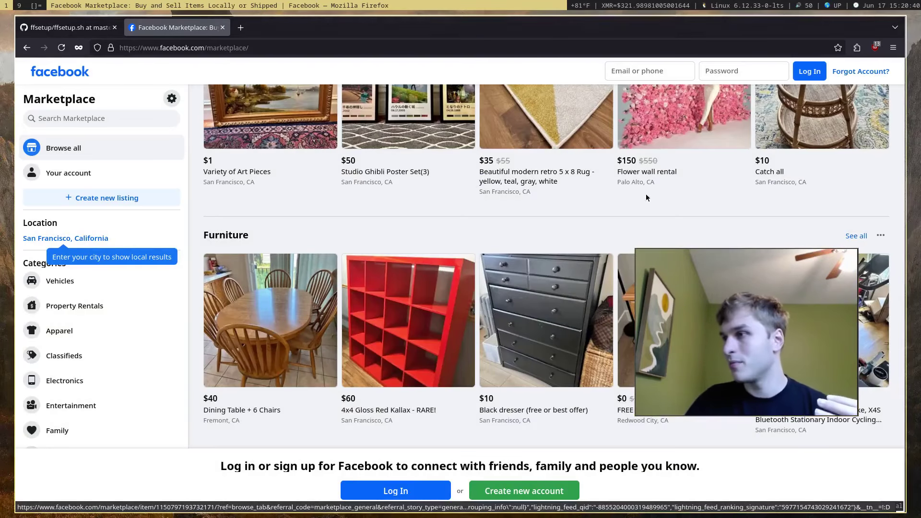
Browse the Marketplace listings past Furniture to Tools & Home Improvement and back up, and close the Marketplace tab
{"action": "scroll", "coordinate": [609, 197], "scroll_direction": "down", "scroll_amount": 1}
{"action": "scroll", "coordinate": [608, 197], "scroll_direction": "down", "scroll_amount": 12}
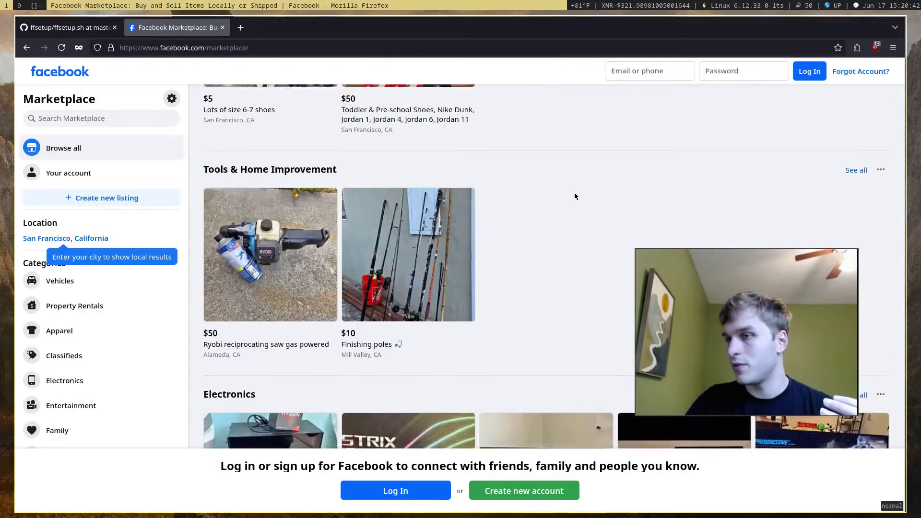
{"action": "scroll", "coordinate": [573, 196], "scroll_direction": "up", "scroll_amount": 2}
{"action": "scroll", "coordinate": [403, 166], "scroll_direction": "up", "scroll_amount": 10}
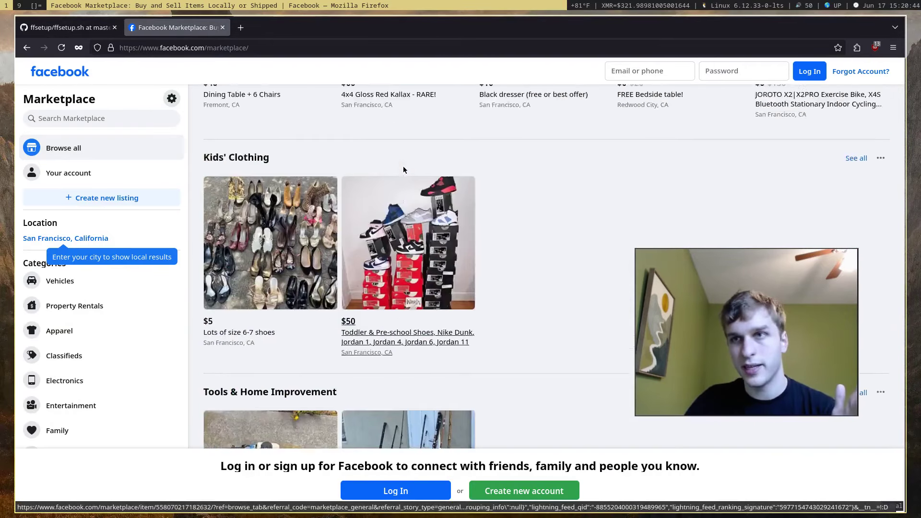
{"action": "left_click", "coordinate": [222, 27]}
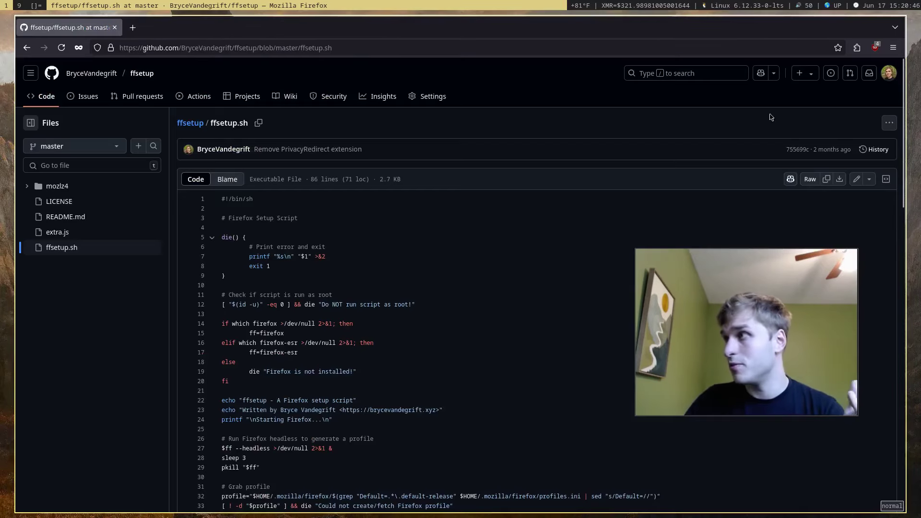
Look at the Decentraleyes, ClearURLs and I still don't care about cookies extensions one after another
{"action": "left_click", "coordinate": [857, 47]}
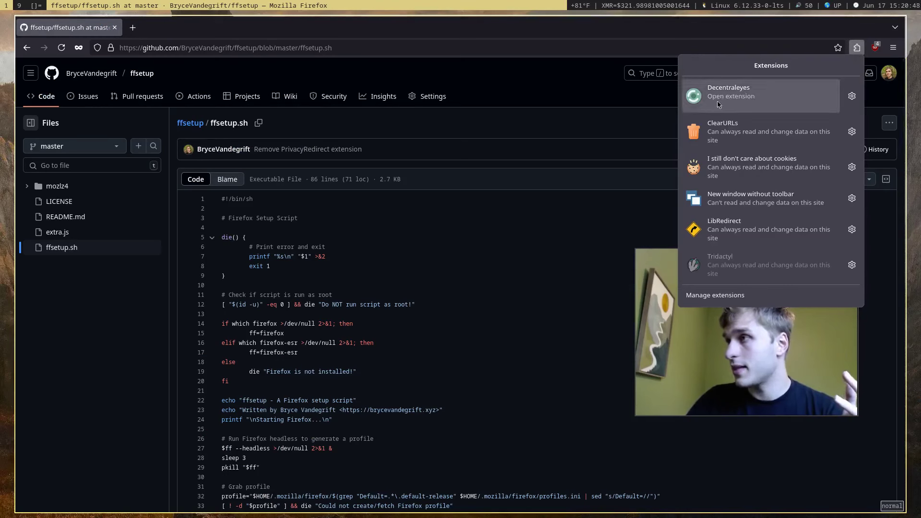
{"action": "left_click", "coordinate": [743, 92]}
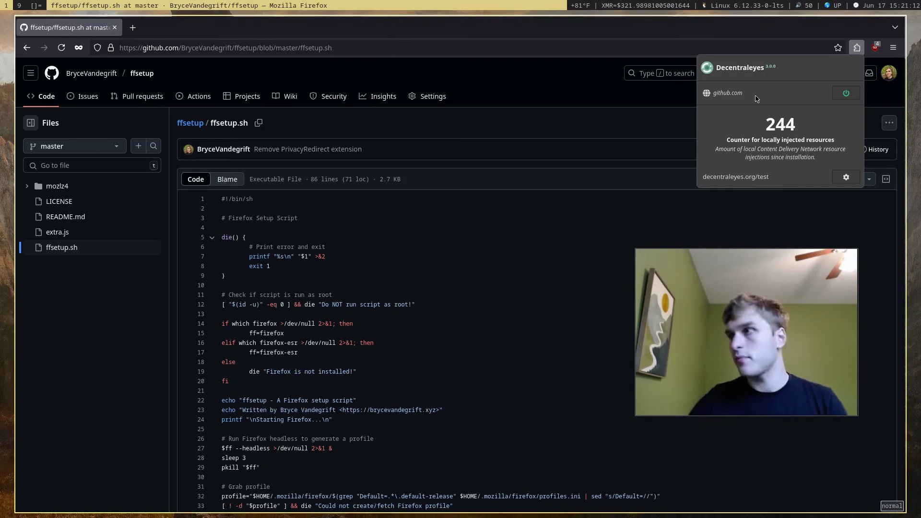
{"action": "left_click", "coordinate": [857, 47]}
{"action": "left_click", "coordinate": [857, 48]}
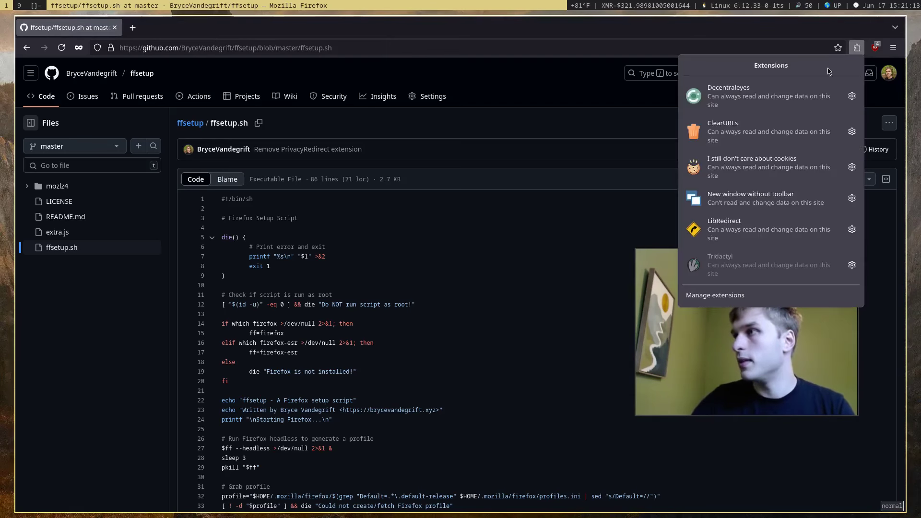
{"action": "left_click", "coordinate": [757, 130]}
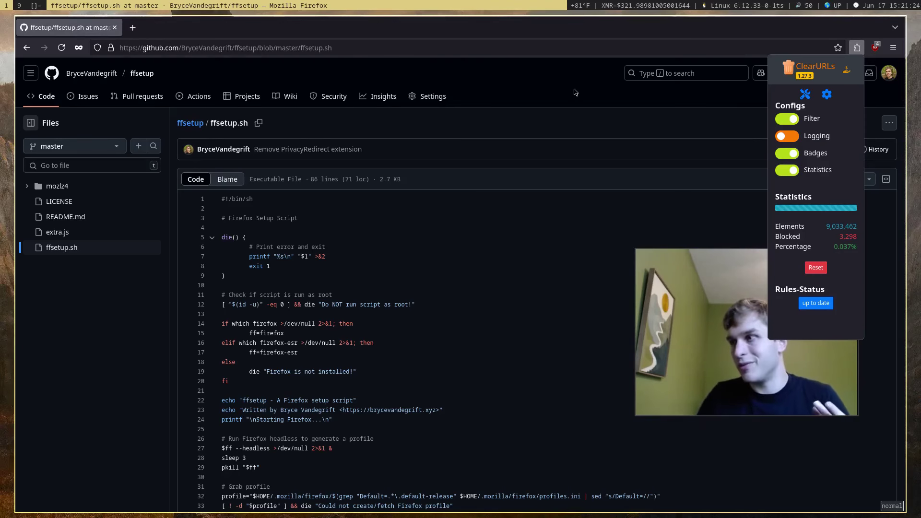
{"action": "left_click", "coordinate": [857, 47]}
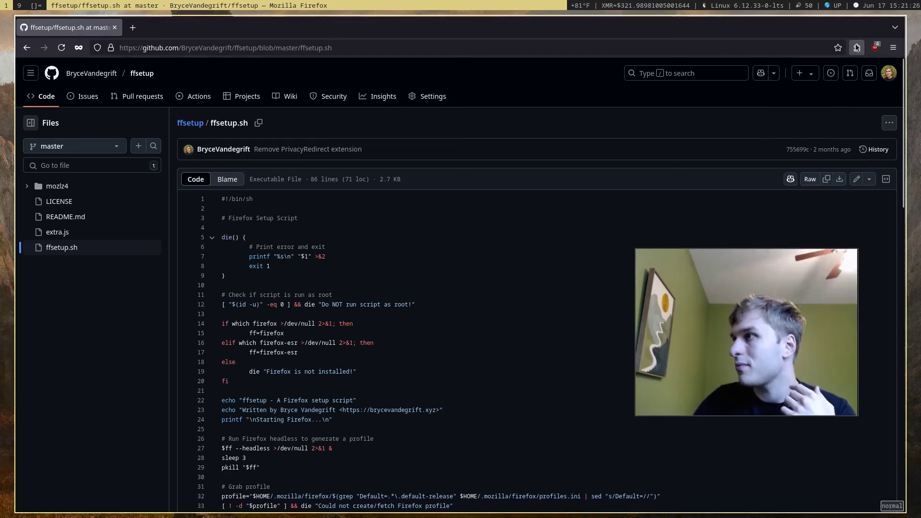
{"action": "left_click", "coordinate": [857, 48]}
{"action": "left_click", "coordinate": [746, 167]}
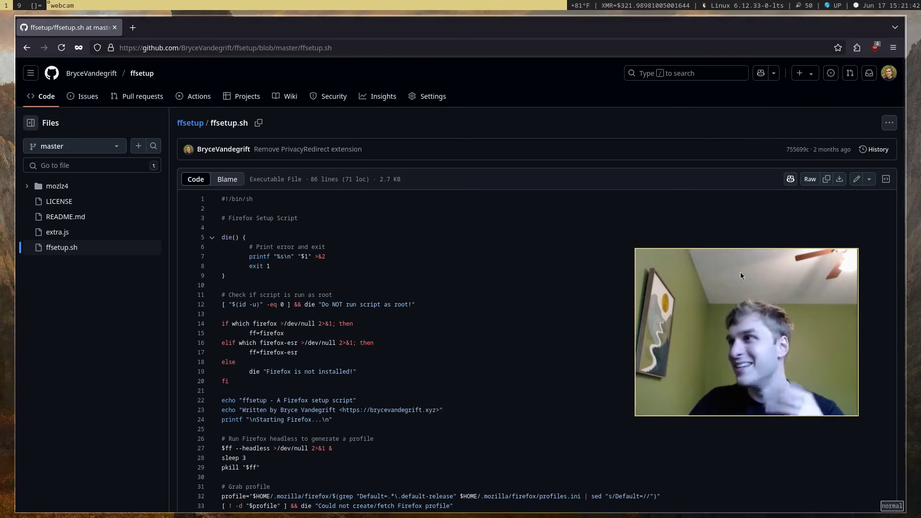
Open the LibRedirect extension's full settings and show the redirect options for the Twitter service
{"action": "left_click", "coordinate": [857, 48]}
{"action": "left_click", "coordinate": [767, 226]}
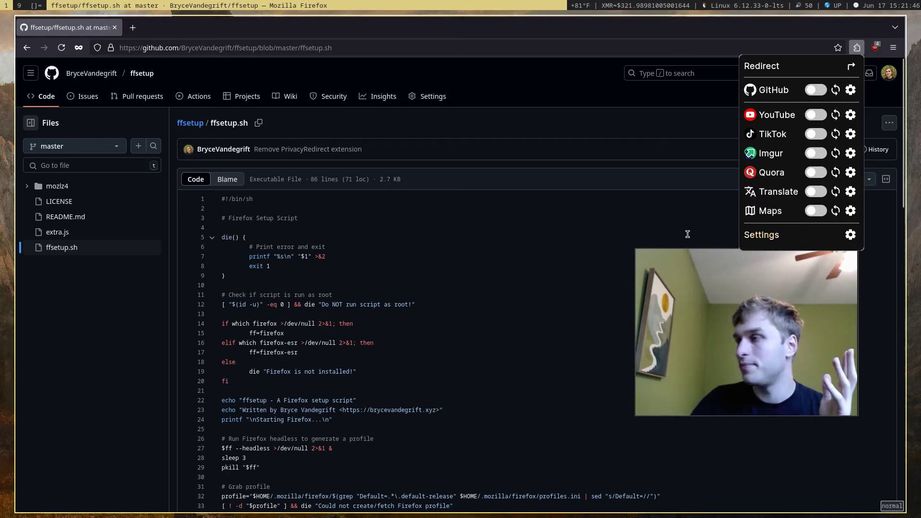
{"action": "left_click", "coordinate": [749, 235]}
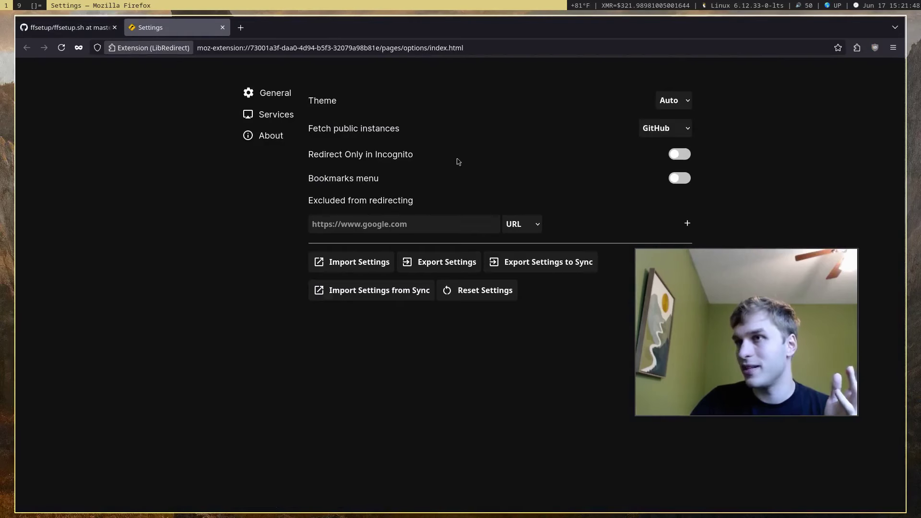
{"action": "left_click", "coordinate": [276, 114]}
{"action": "left_click", "coordinate": [631, 102]}
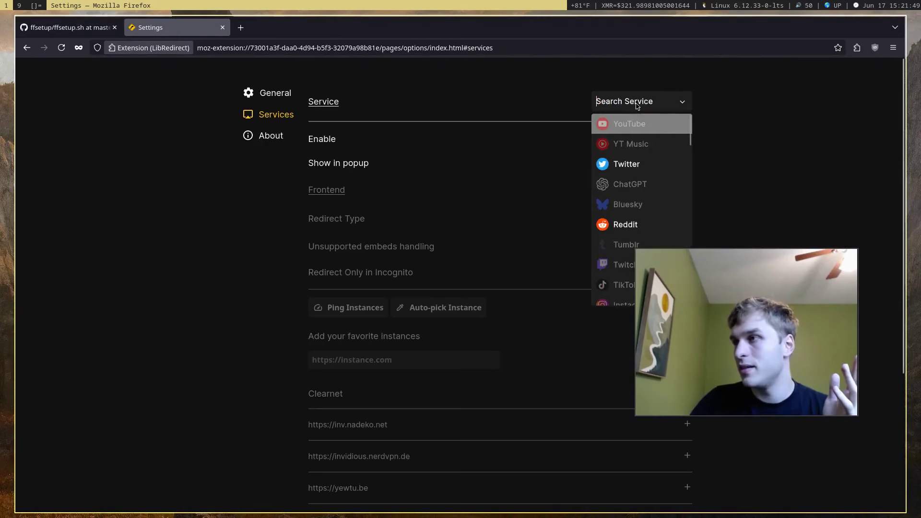
{"action": "left_click", "coordinate": [650, 169]}
Open twitter.com in a new tab to test the LibRedirect redirect, and close that tab
{"action": "key", "text": "ctrl+t"}
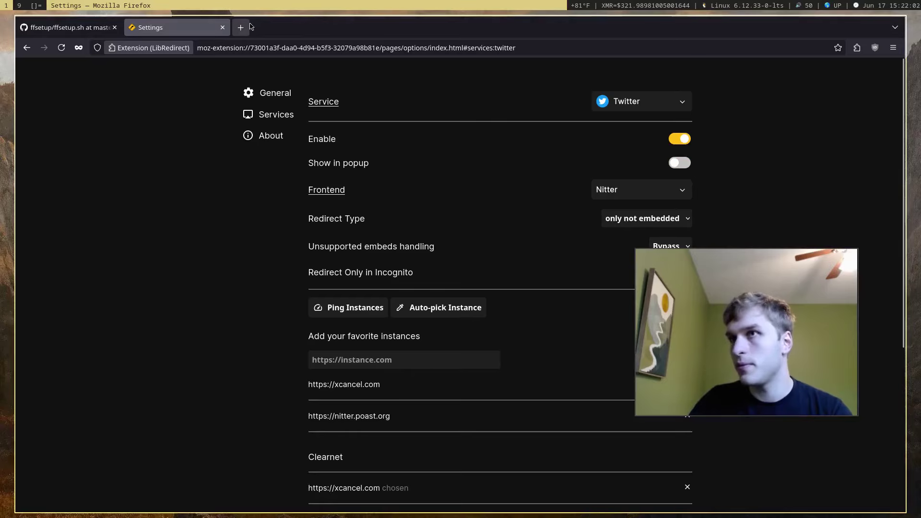
{"action": "type", "text": "twitter.com"}
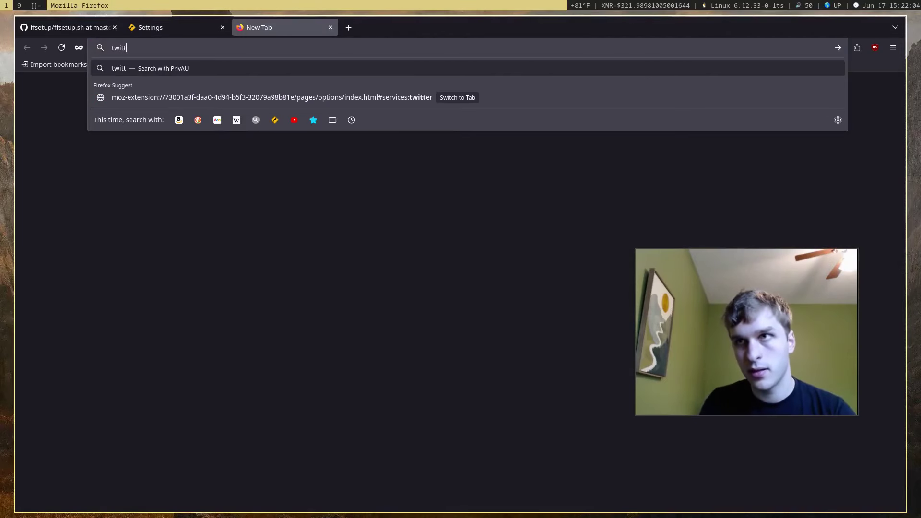
{"action": "key", "text": "Return"}
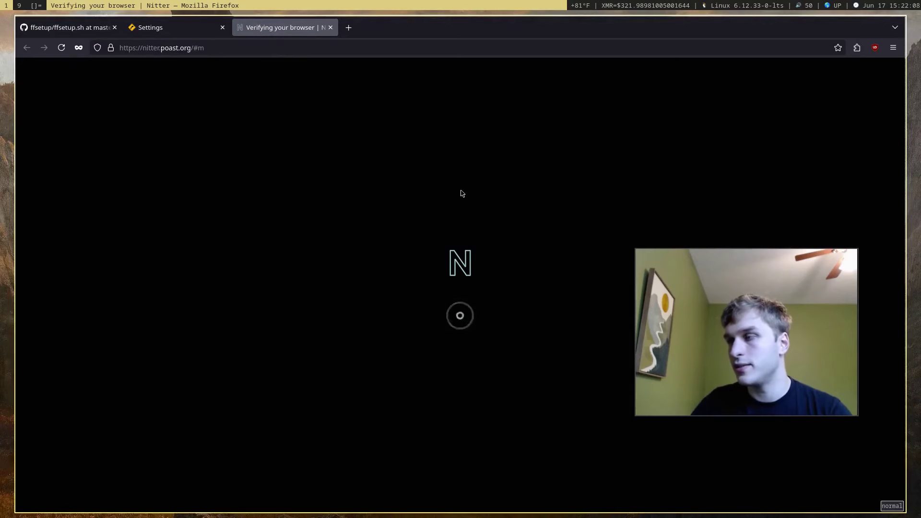
{"action": "left_click", "coordinate": [330, 28]}
Show LibRedirect's options for the YouTube service and look over its frontend and instance list
{"action": "left_click", "coordinate": [664, 106]}
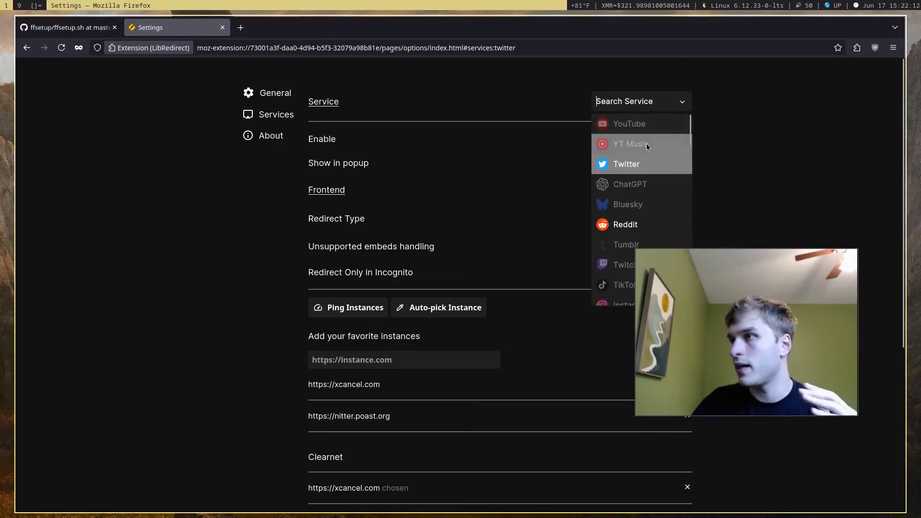
{"action": "left_click", "coordinate": [645, 126]}
{"action": "scroll", "coordinate": [505, 271], "scroll_direction": "down", "scroll_amount": 4}
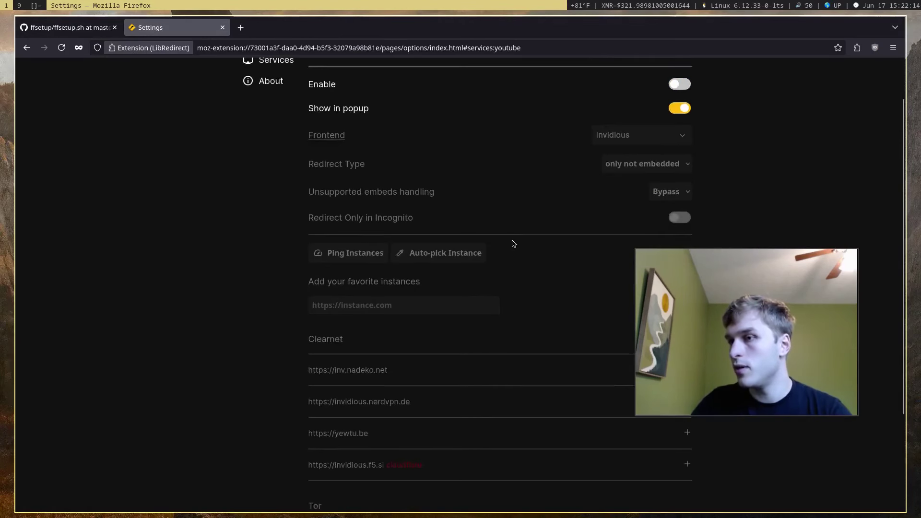
{"action": "scroll", "coordinate": [402, 290], "scroll_direction": "up", "scroll_amount": 4}
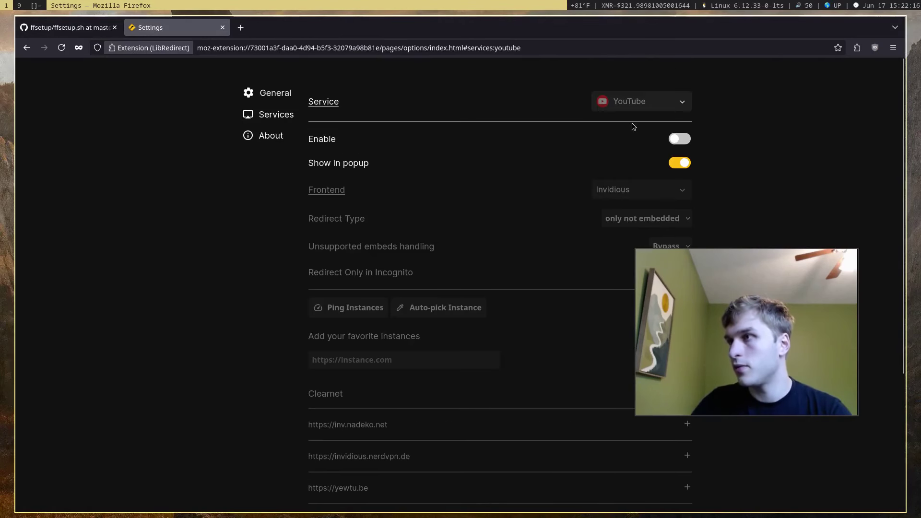
Look through LibRedirect's list of supported services without changing the selection, and close the settings tab
{"action": "left_click", "coordinate": [644, 102]}
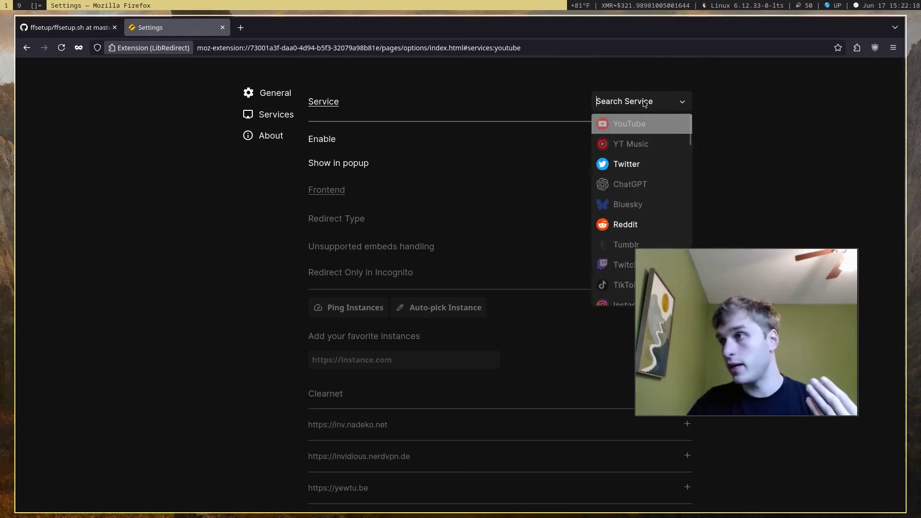
{"action": "scroll", "coordinate": [634, 229], "scroll_direction": "down", "scroll_amount": 10}
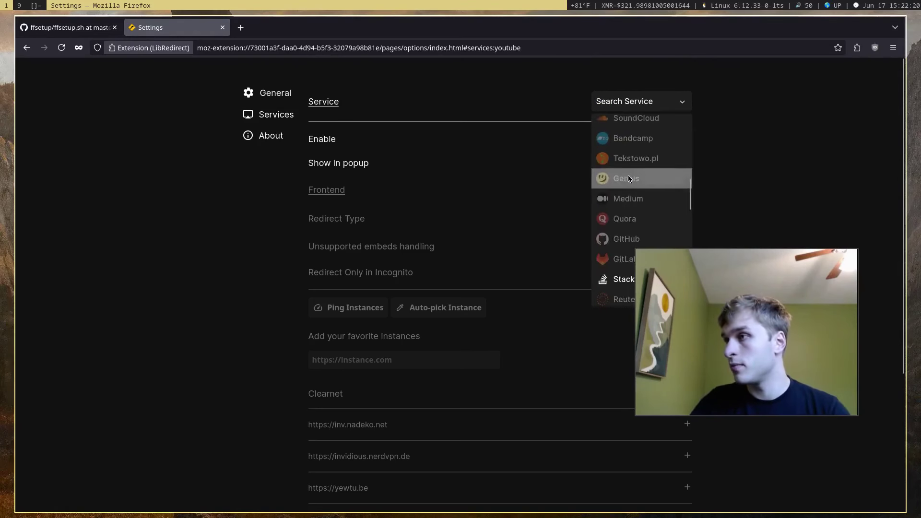
{"action": "scroll", "coordinate": [630, 163], "scroll_direction": "up", "scroll_amount": 10}
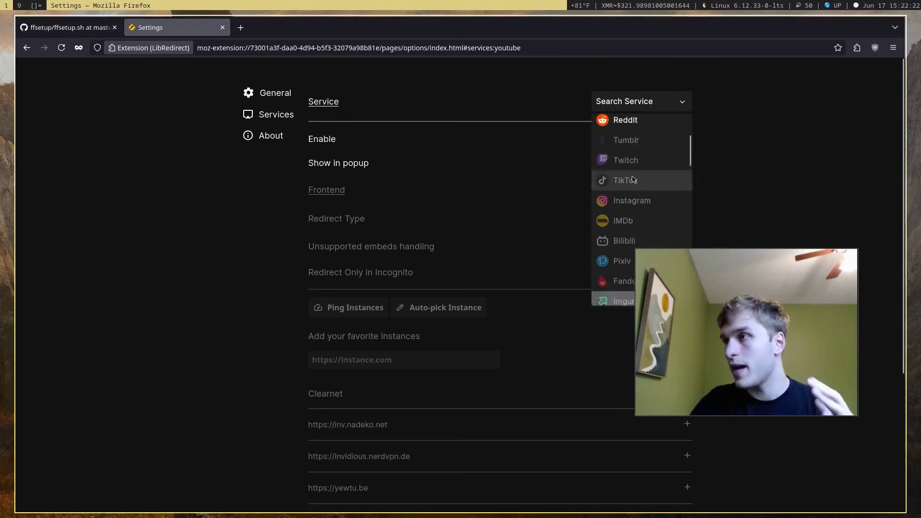
{"action": "scroll", "coordinate": [644, 174], "scroll_direction": "down", "scroll_amount": 1}
{"action": "scroll", "coordinate": [645, 175], "scroll_direction": "up", "scroll_amount": 3}
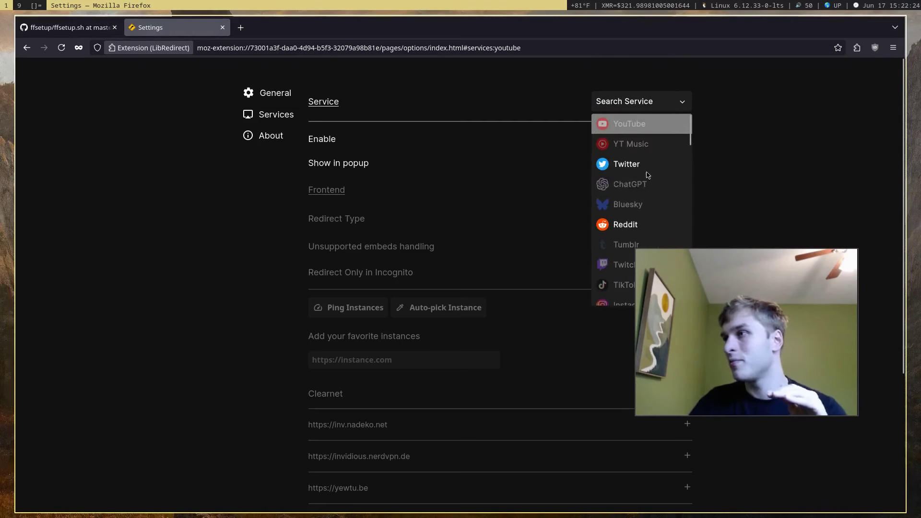
{"action": "left_click", "coordinate": [508, 104]}
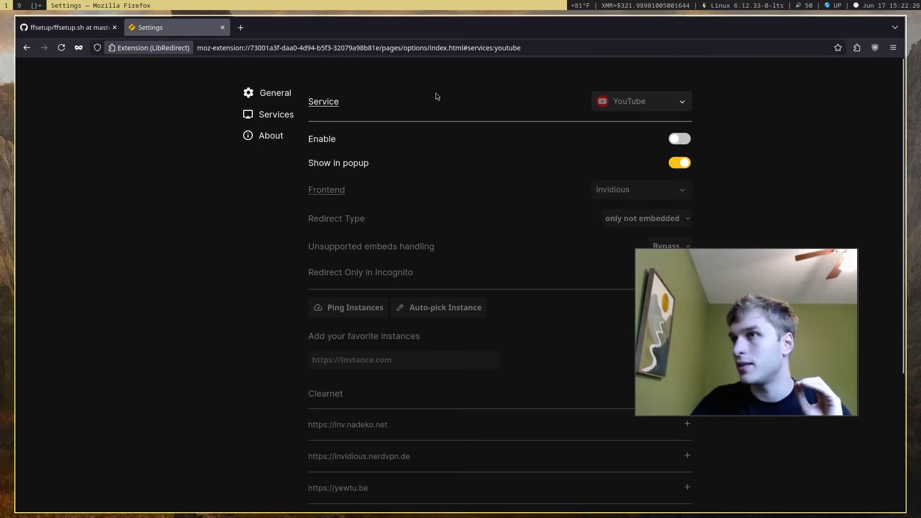
{"action": "left_click", "coordinate": [222, 28]}
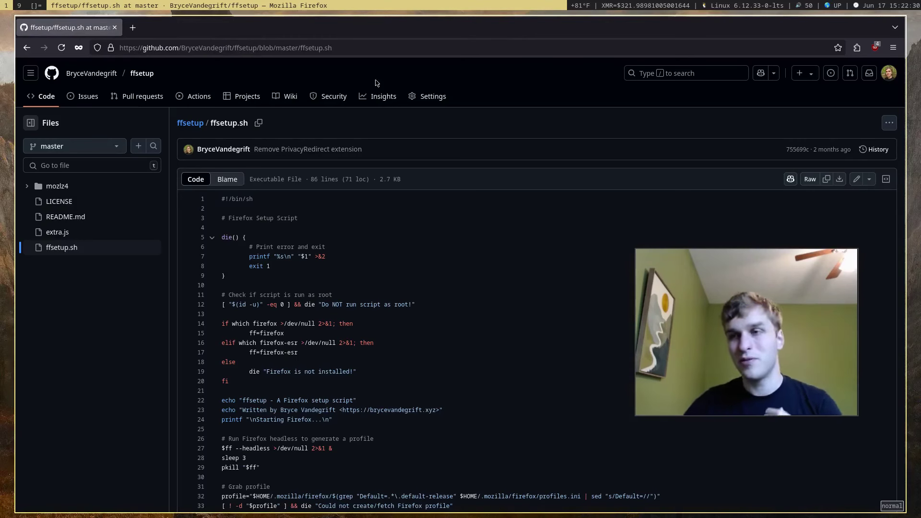
Check the Tridactyl entry among the installed extensions, close the list, and switch Tridactyl into insert mode and back to normal
{"action": "left_click", "coordinate": [857, 47]}
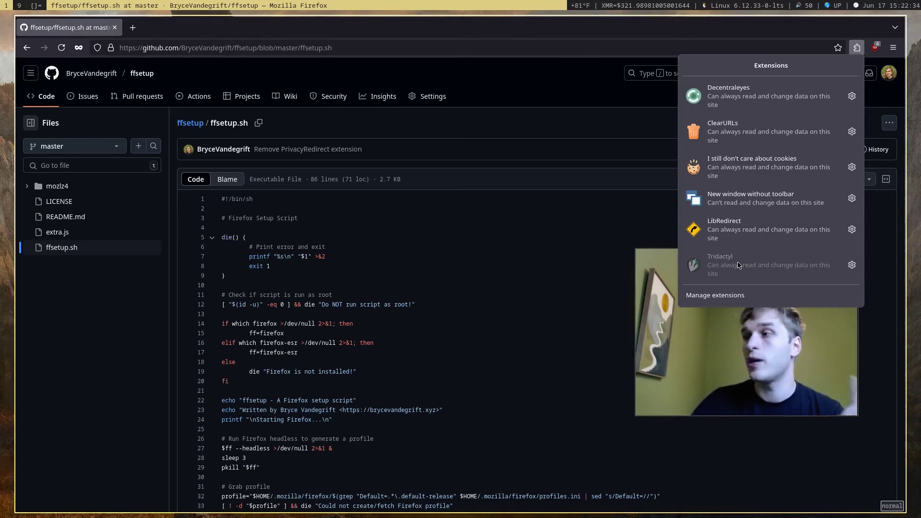
{"action": "left_click", "coordinate": [544, 207]}
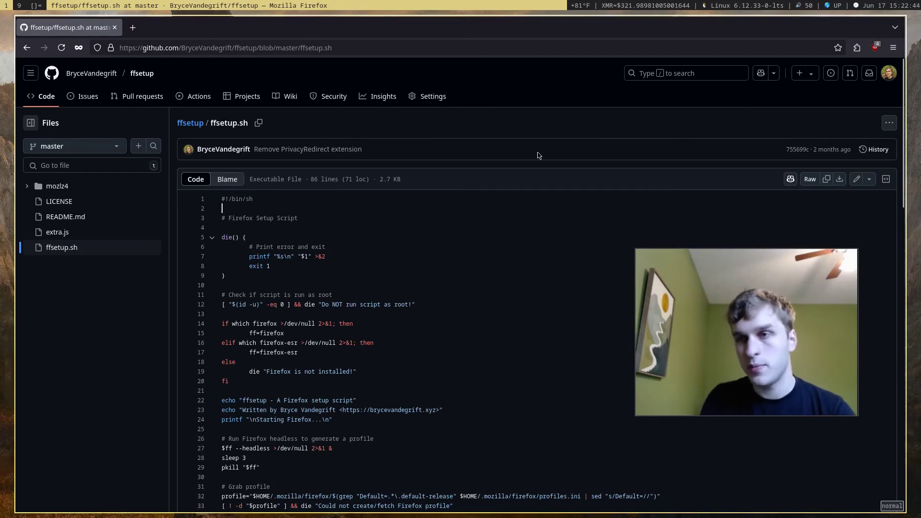
{"action": "key", "text": "i"}
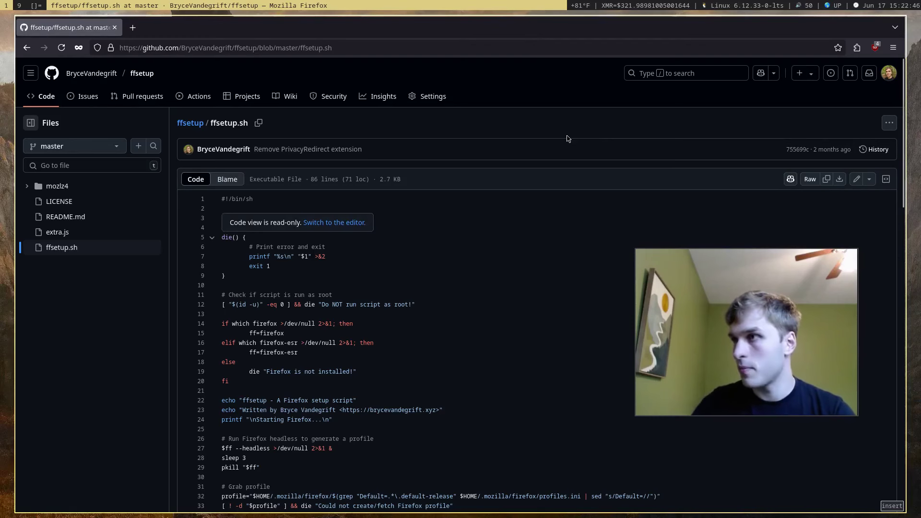
{"action": "key", "text": "Escape"}
Go through ffsetup.sh to the end of the script and return to its first line with Tridactyl's navigation
{"action": "key", "text": "j"}
{"action": "key", "text": "j"}
{"action": "key", "text": "j"}
{"action": "key", "text": "j"}
{"action": "key", "text": "j"}
{"action": "key", "text": "j"}
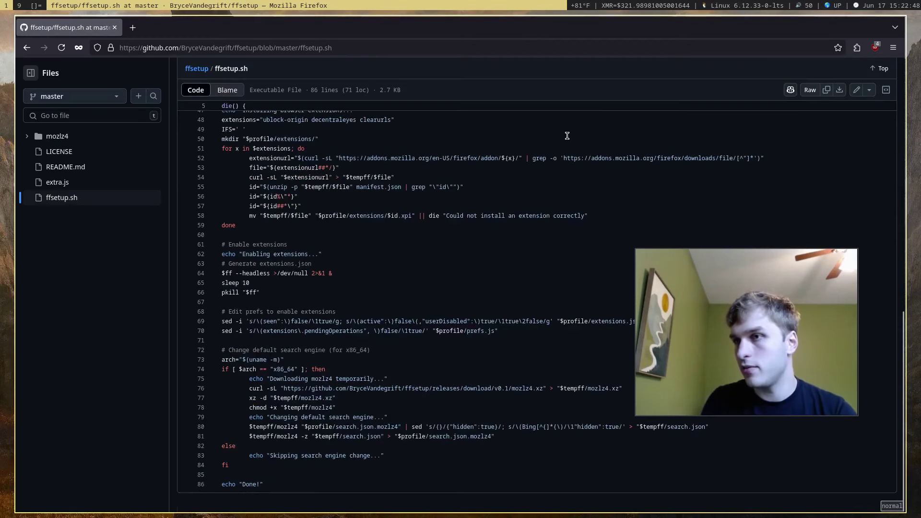
{"action": "key", "text": "k"}
{"action": "key", "text": "k"}
{"action": "key", "text": "k"}
{"action": "key", "text": "k"}
{"action": "key", "text": "g"}
{"action": "key", "text": "g"}
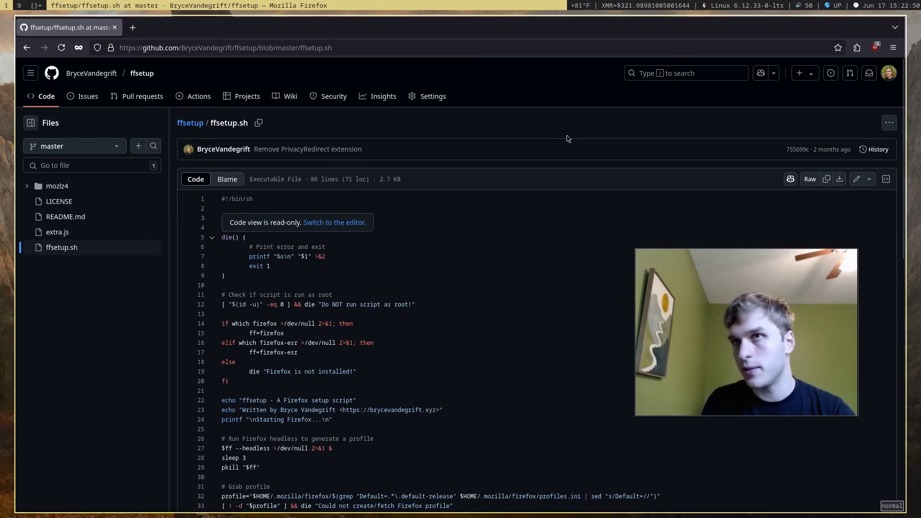
Search the web for "firefox" in the current tab using Tridactyl's open command
{"action": "key", "text": "o"}
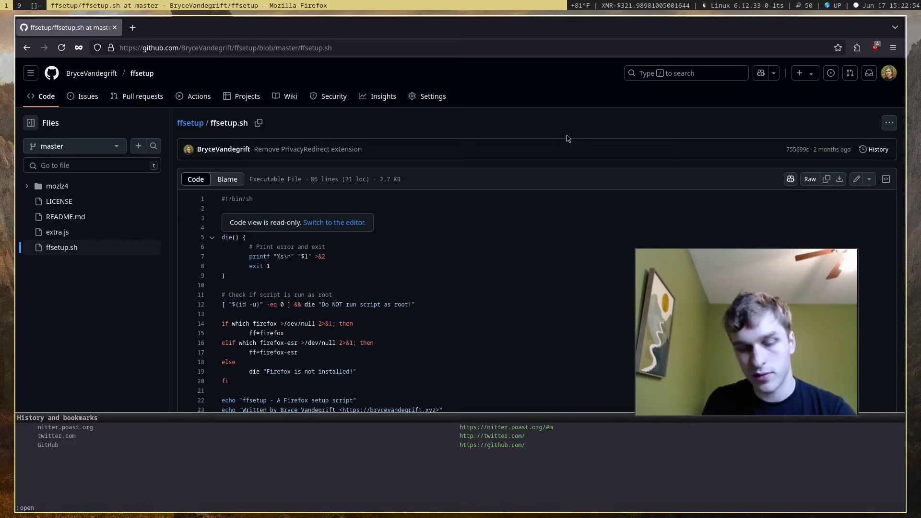
{"action": "type", "text": "firefox"}
{"action": "key", "text": "Return"}
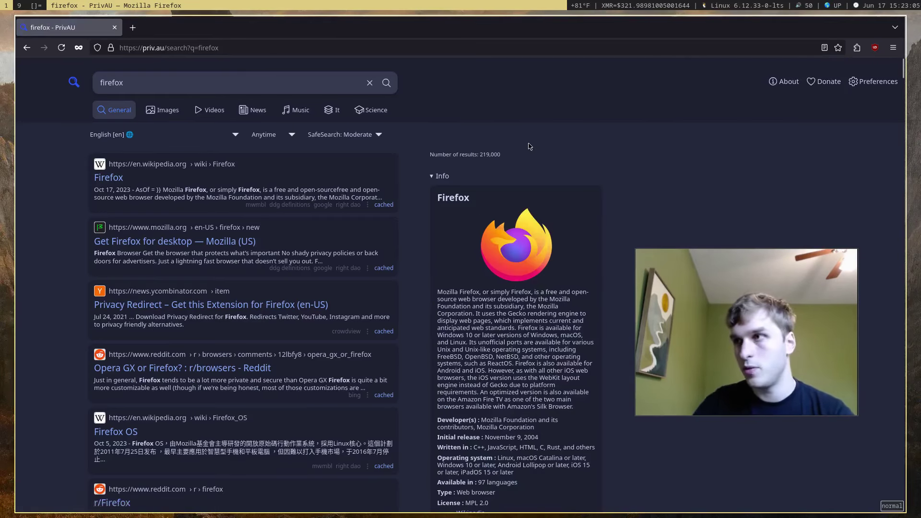
Search the web for "linux" in a new tab using Tridactyl's tabopen command, and close that tab
{"action": "key", "text": "t"}
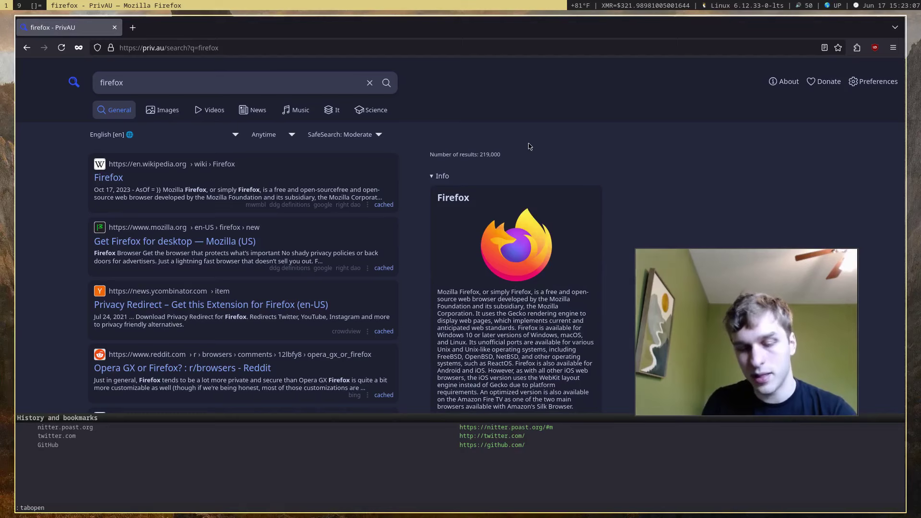
{"action": "key", "text": "Return"}
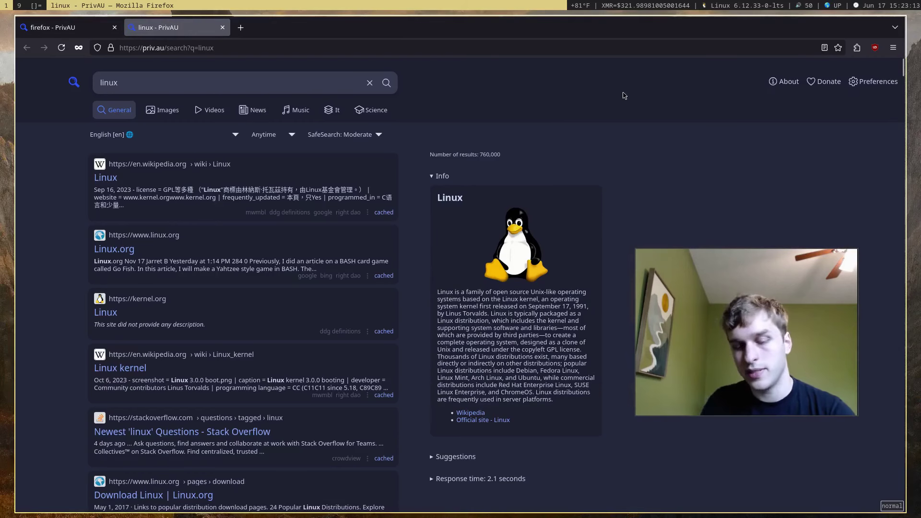
{"action": "key", "text": "d"}
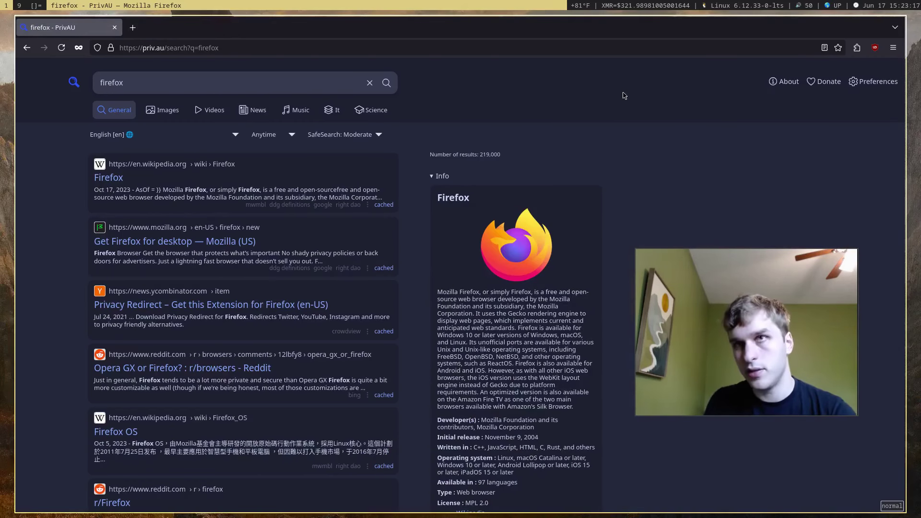
Go back in history from the search results to ffsetup.sh and jump to the end of the script with Tridactyl
{"action": "key", "text": "shift+h"}
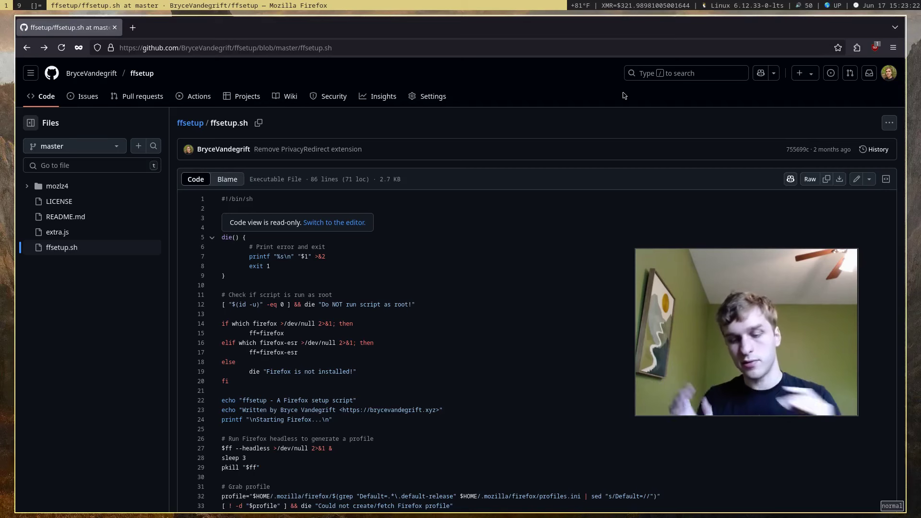
{"action": "middle_click", "coordinate": [488, 219]}
{"action": "key", "text": "Escape"}
{"action": "key", "text": "shift+g"}
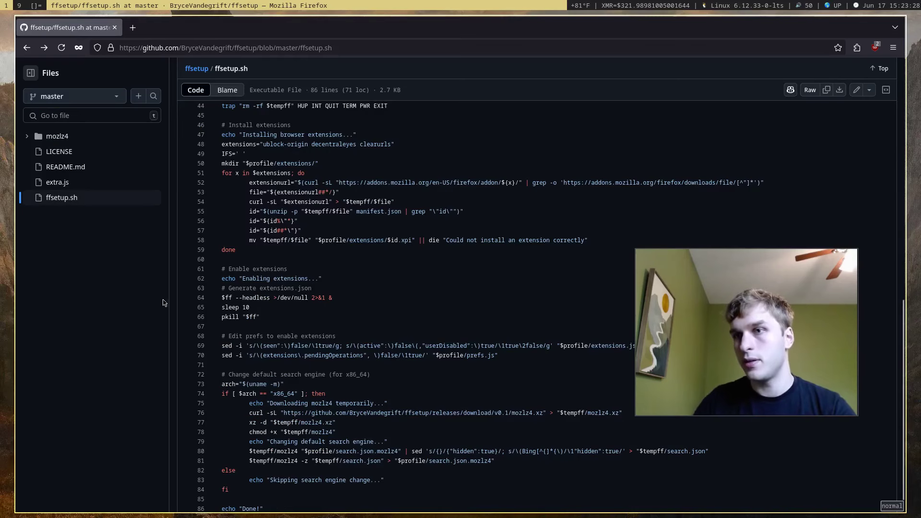
Open Tridactyl's help page with its help command, look through the documented commands, and close the help tab
{"action": "key", "text": "colon"}
{"action": "type", "text": "help"}
{"action": "key", "text": "Return"}
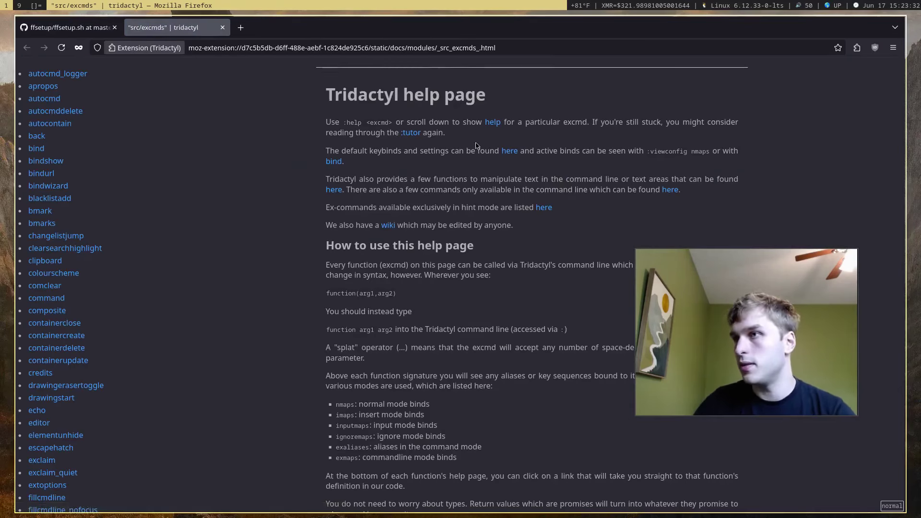
{"action": "scroll", "coordinate": [473, 145], "scroll_direction": "down", "scroll_amount": 15}
{"action": "scroll", "coordinate": [473, 145], "scroll_direction": "up", "scroll_amount": 15}
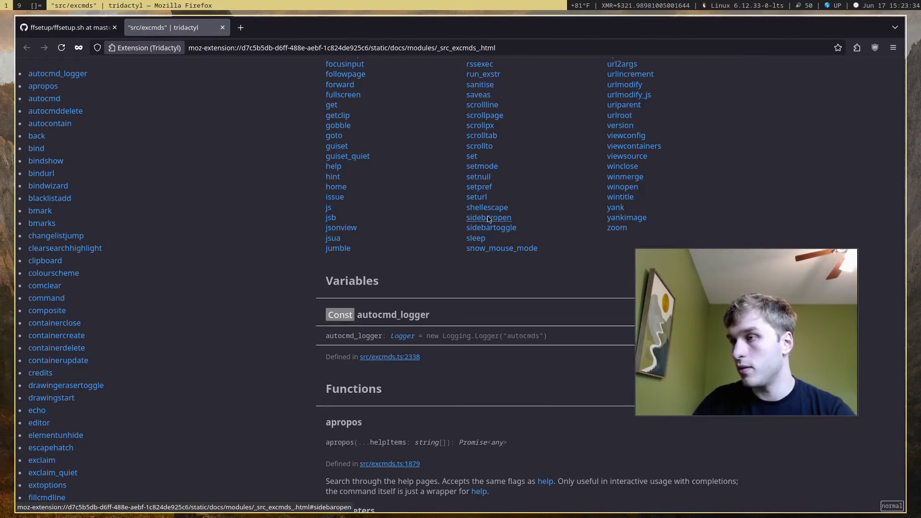
{"action": "left_click", "coordinate": [224, 28]}
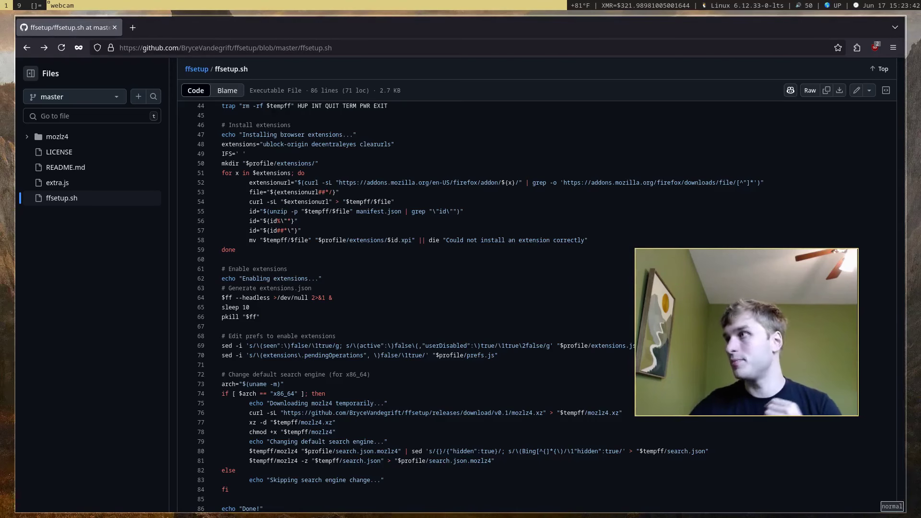
Check the "New window without toolbar" extension entry, open the ffsetup.sh page in a toolbar-free window, and tile it beside the original
{"action": "left_click", "coordinate": [857, 48]}
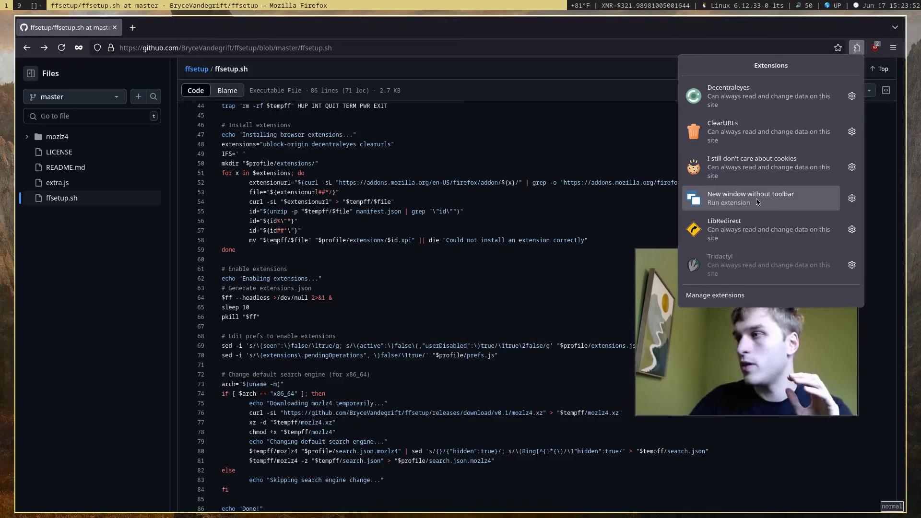
{"action": "left_click", "coordinate": [578, 27]}
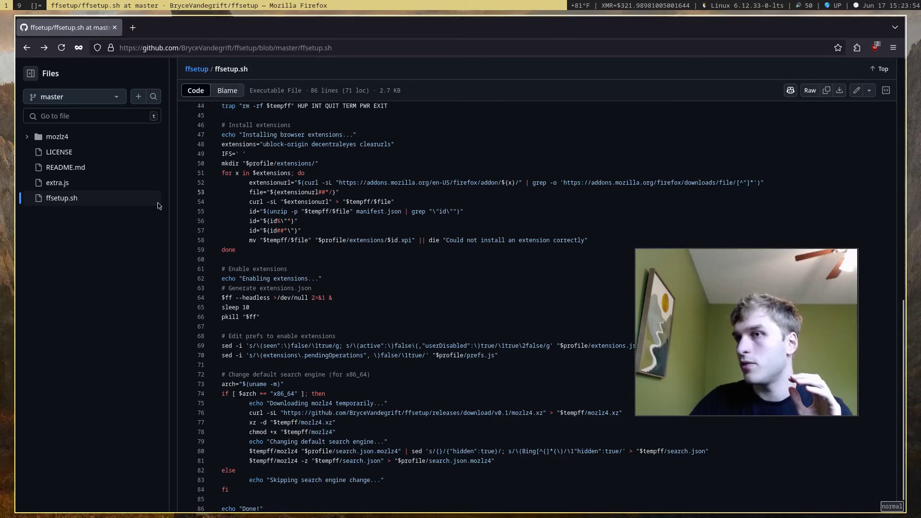
{"action": "right_click", "coordinate": [117, 253]}
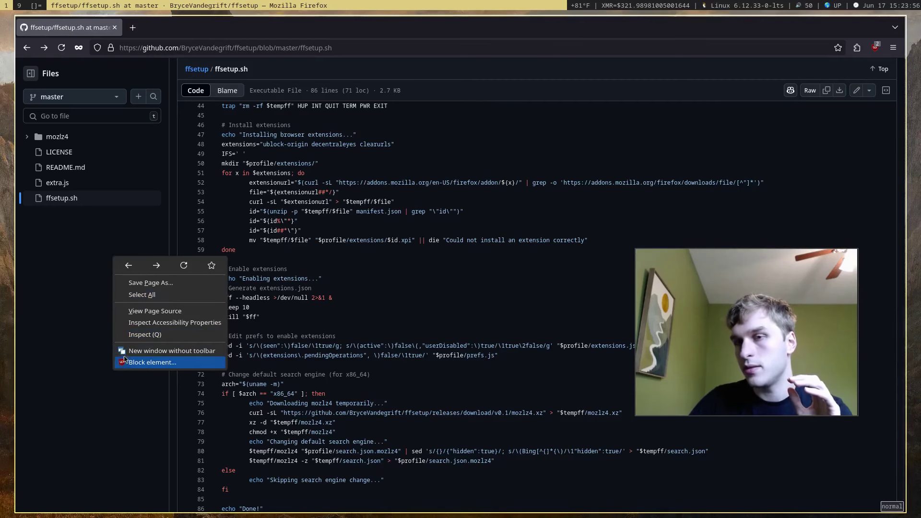
{"action": "left_click", "coordinate": [185, 352]}
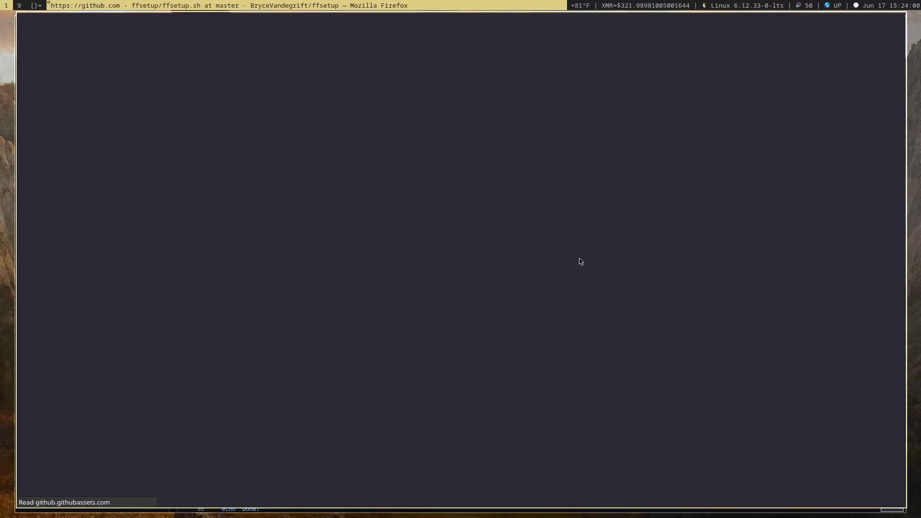
{"action": "key", "text": "super+shift+space"}
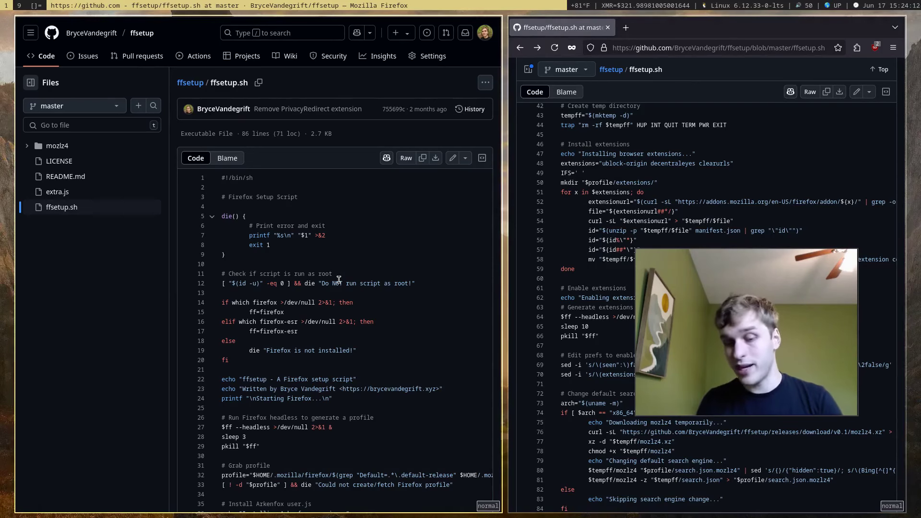
Look through ffsetup.sh in the toolbar-free window and search the web for "firefox" there with Tridactyl's open command
{"action": "scroll", "coordinate": [339, 280], "scroll_direction": "down", "scroll_amount": 10}
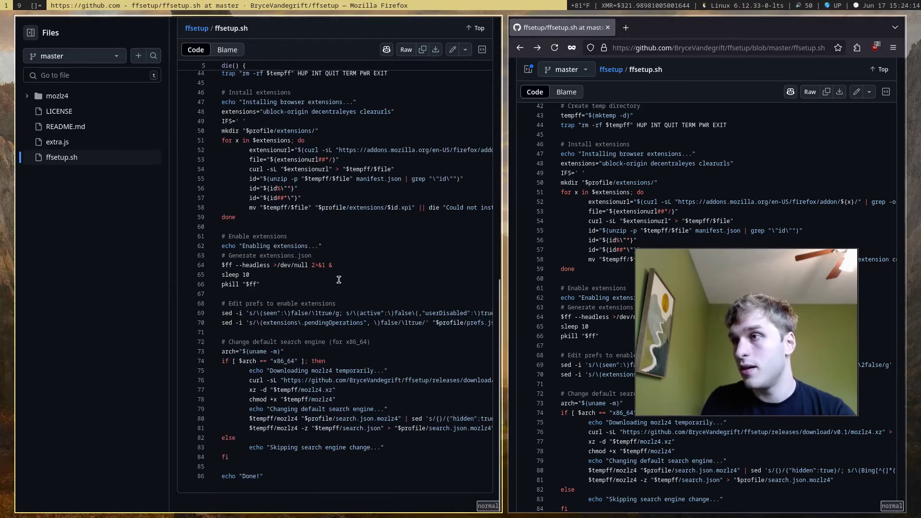
{"action": "scroll", "coordinate": [339, 280], "scroll_direction": "up", "scroll_amount": 10}
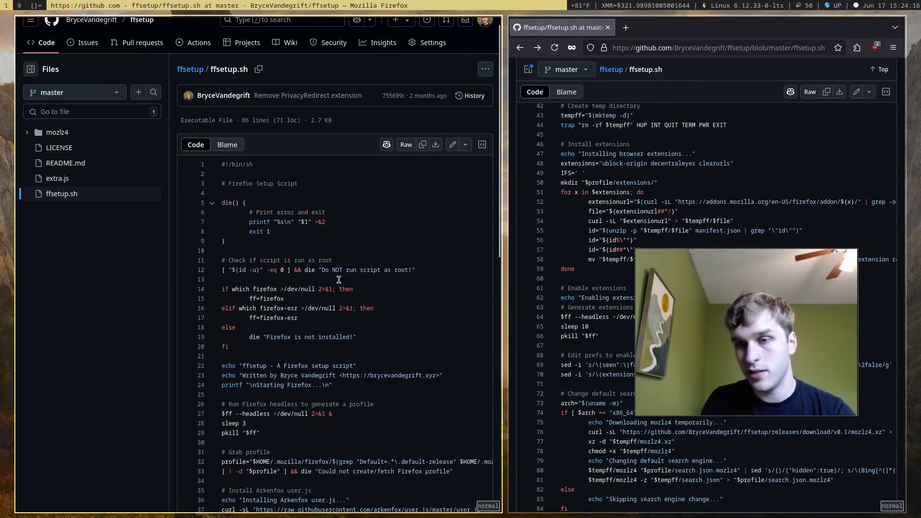
{"action": "key", "text": "o"}
{"action": "type", "text": "firefox"}
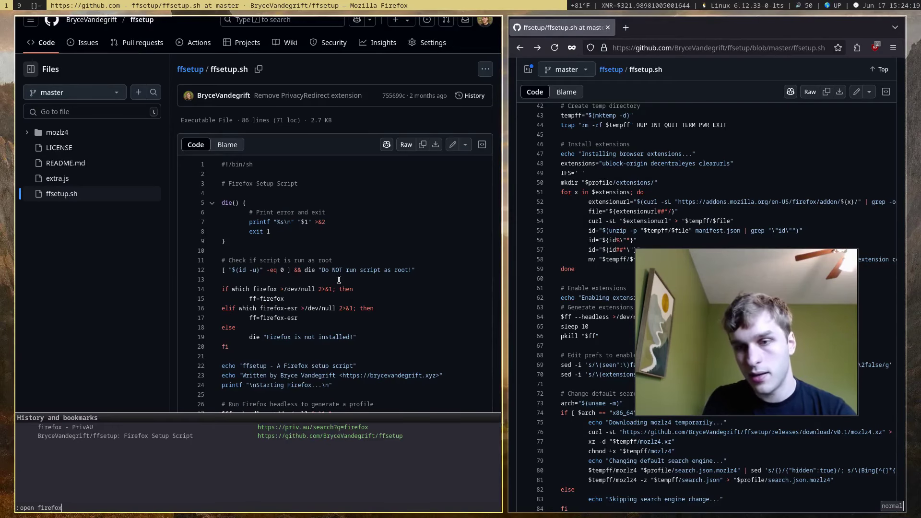
{"action": "key", "text": "Return"}
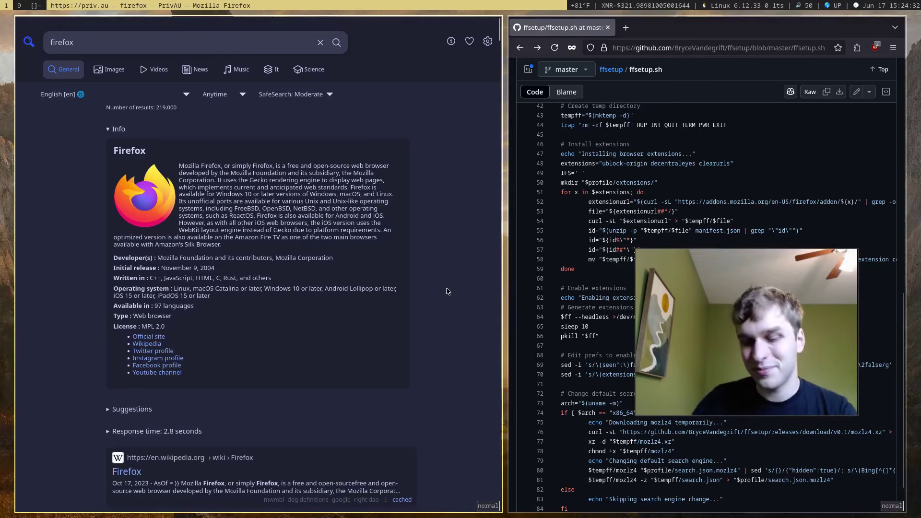
Close the toolbar-free window with Tridactyl's q command and return to the first line of ffsetup.sh in the original window
{"action": "key", "text": "colon"}
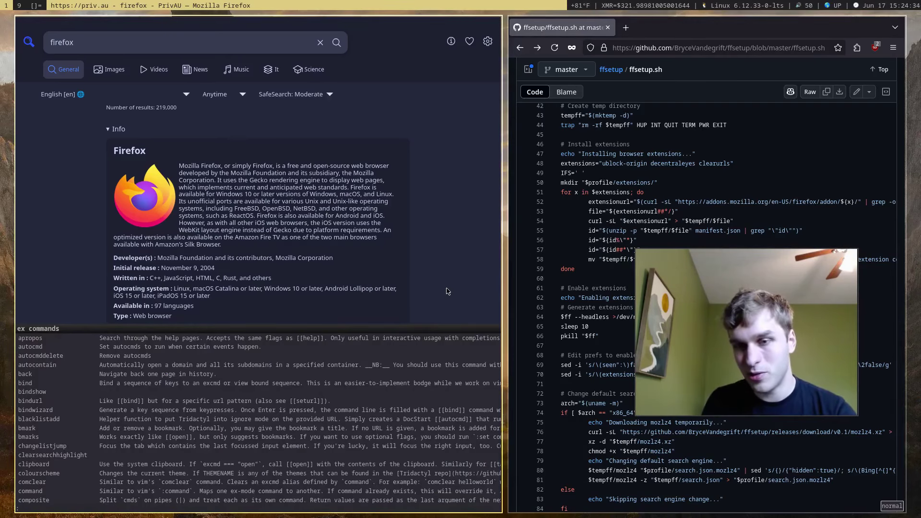
{"action": "type", "text": "q"}
{"action": "key", "text": "Return"}
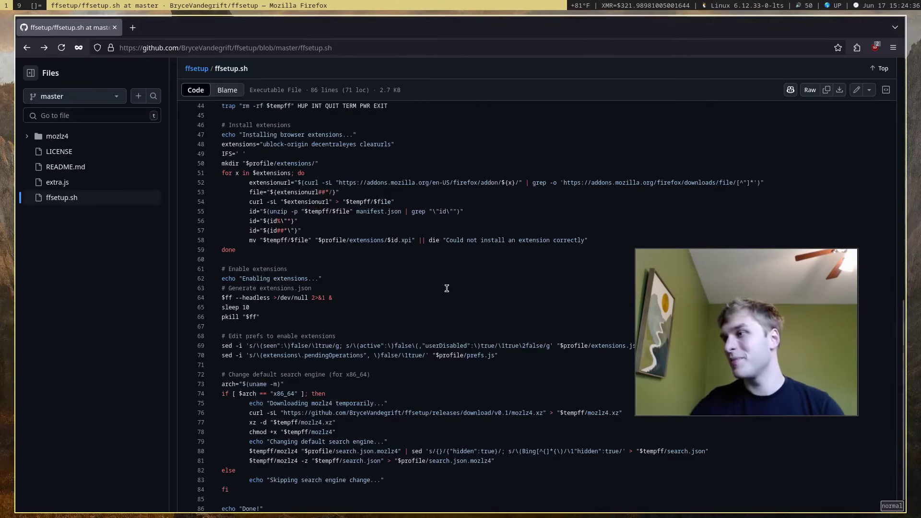
{"action": "key", "text": "g"}
{"action": "key", "text": "g"}
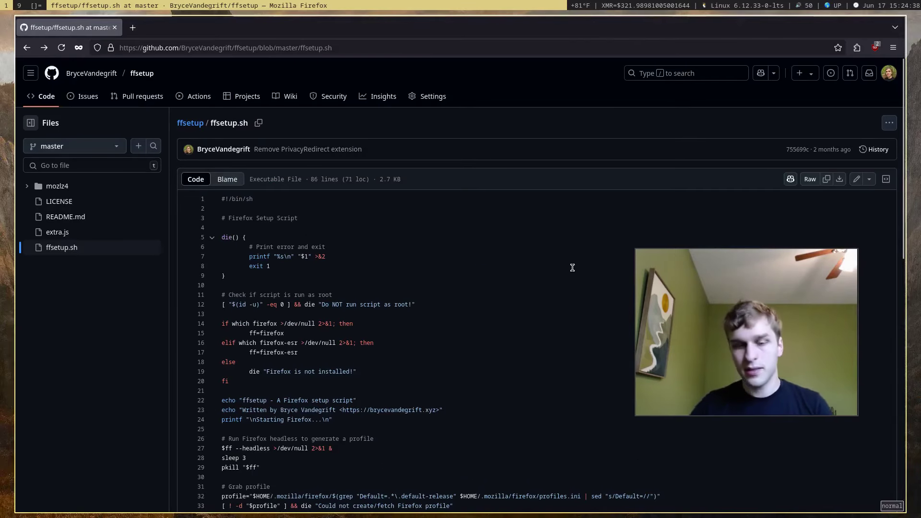